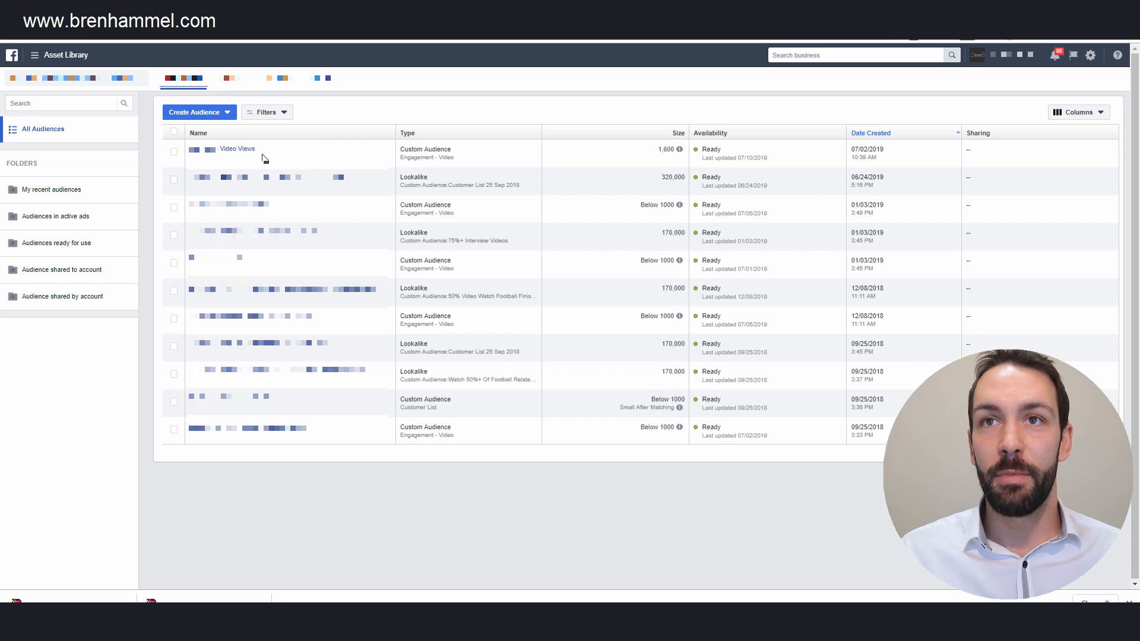
# Set up a video engagement custom audience of people who have watched 50% of the video in the past 14 days.
pyautogui.moveTo(249, 152)
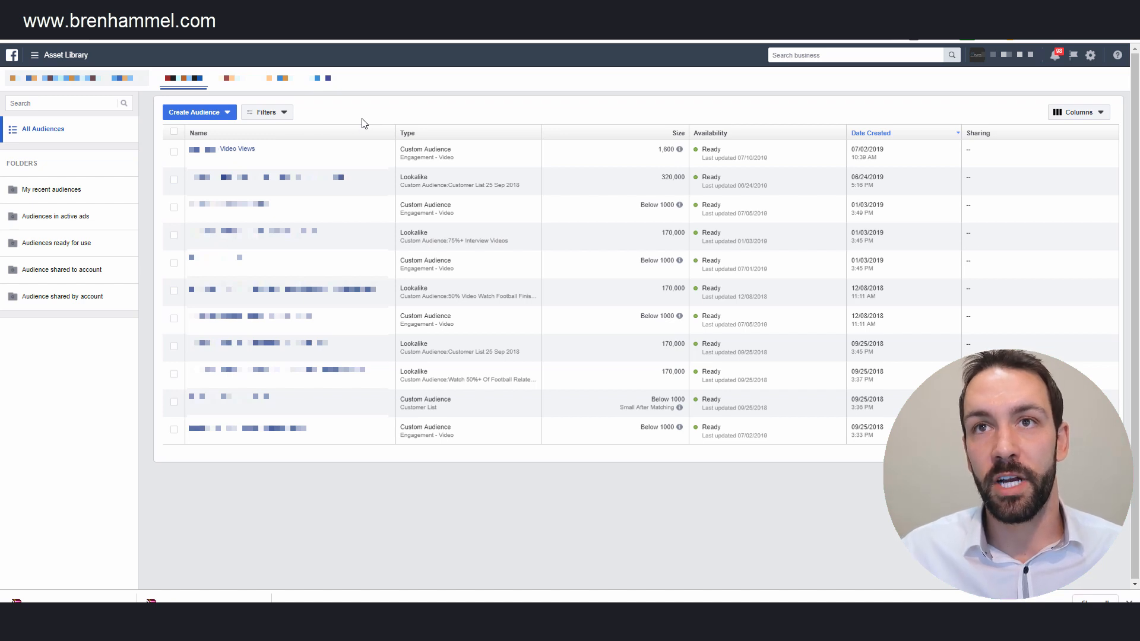
pyautogui.click(214, 114)
pyautogui.click(209, 117)
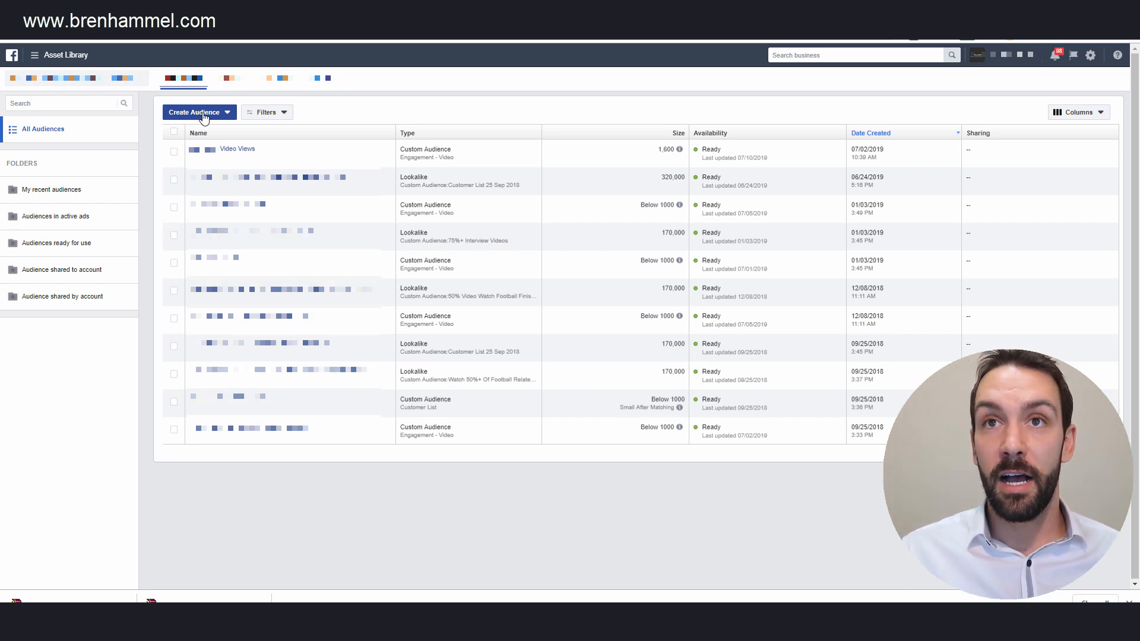
pyautogui.click(203, 117)
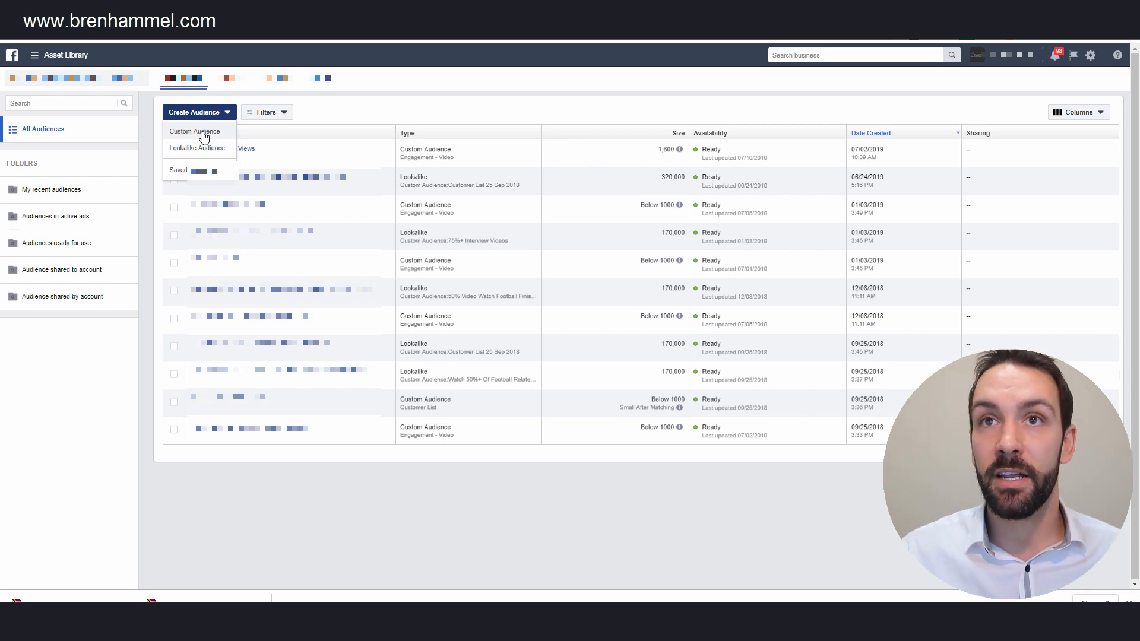
pyautogui.click(203, 133)
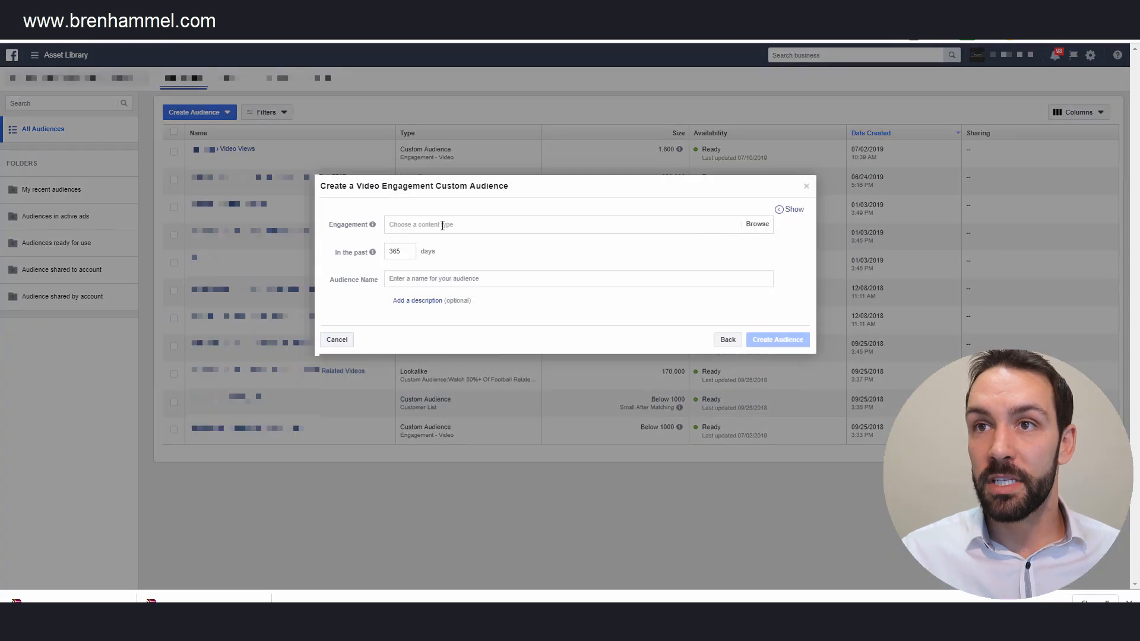
pyautogui.click(438, 227)
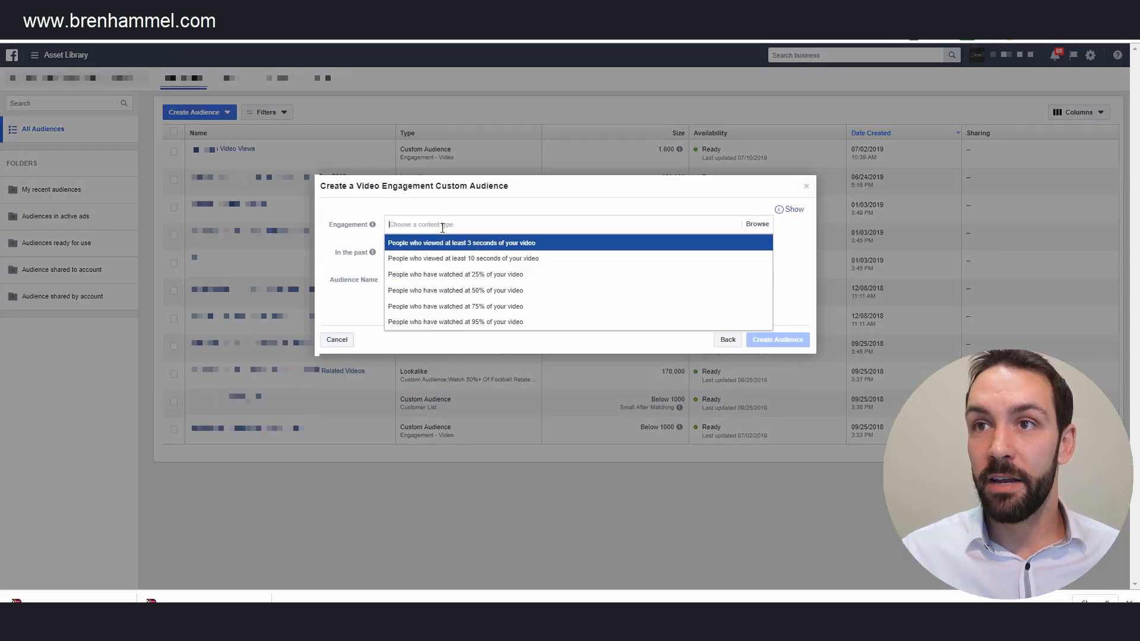
pyautogui.click(481, 291)
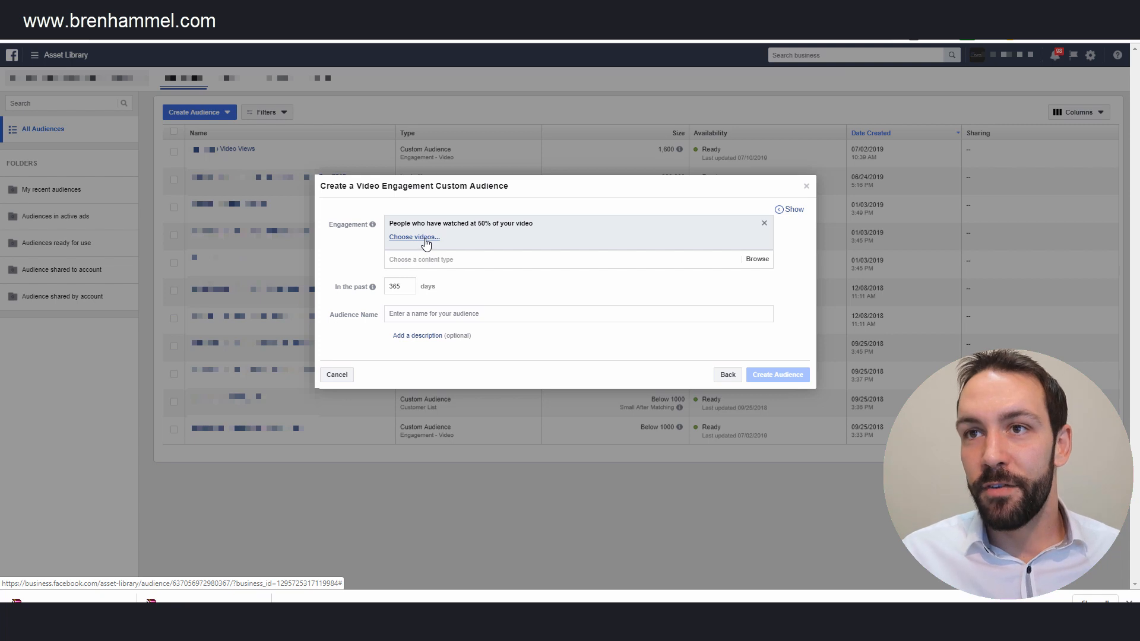
pyautogui.doubleClick(397, 288)
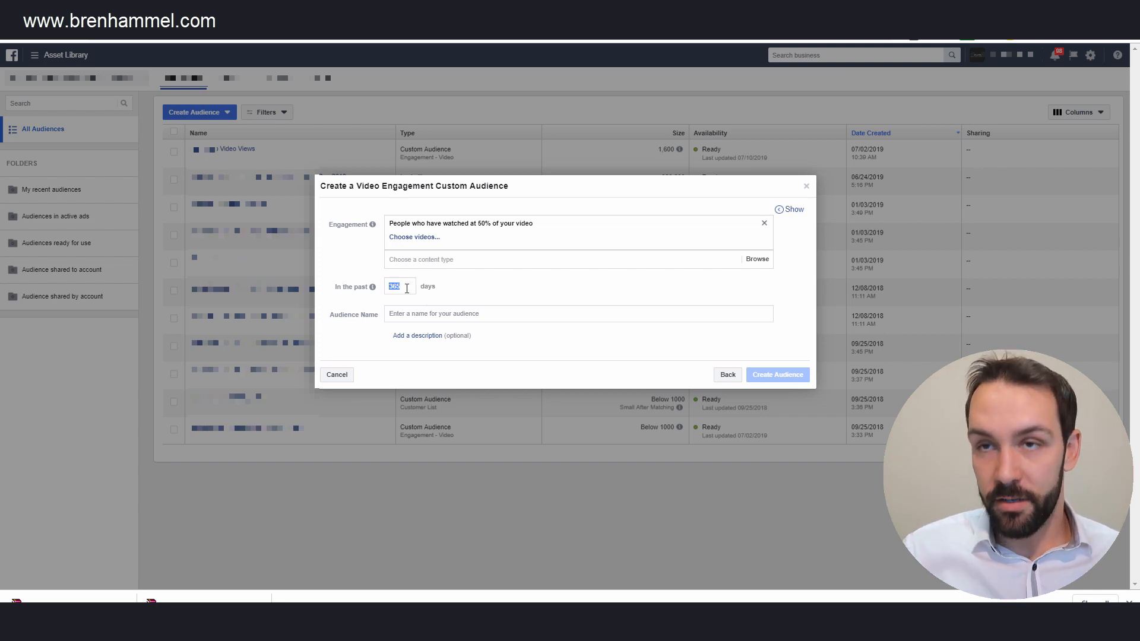
pyautogui.write('14')
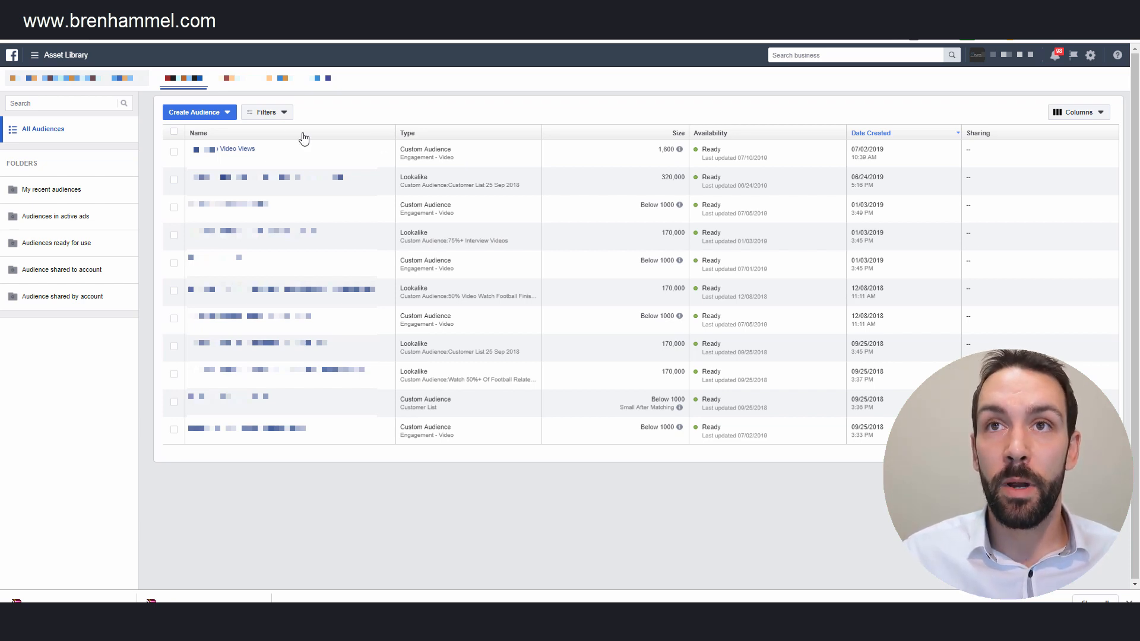
# Start a website traffic custom audience that includes people who visited specific web pages, filtered by what the URL contains.
pyautogui.click(215, 115)
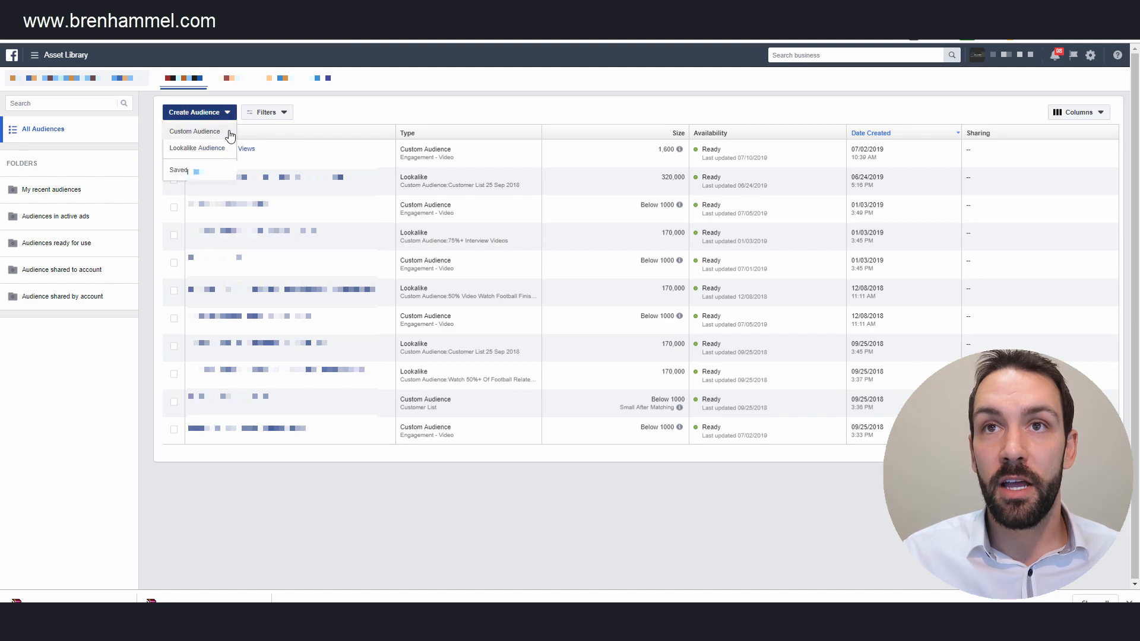
pyautogui.click(215, 132)
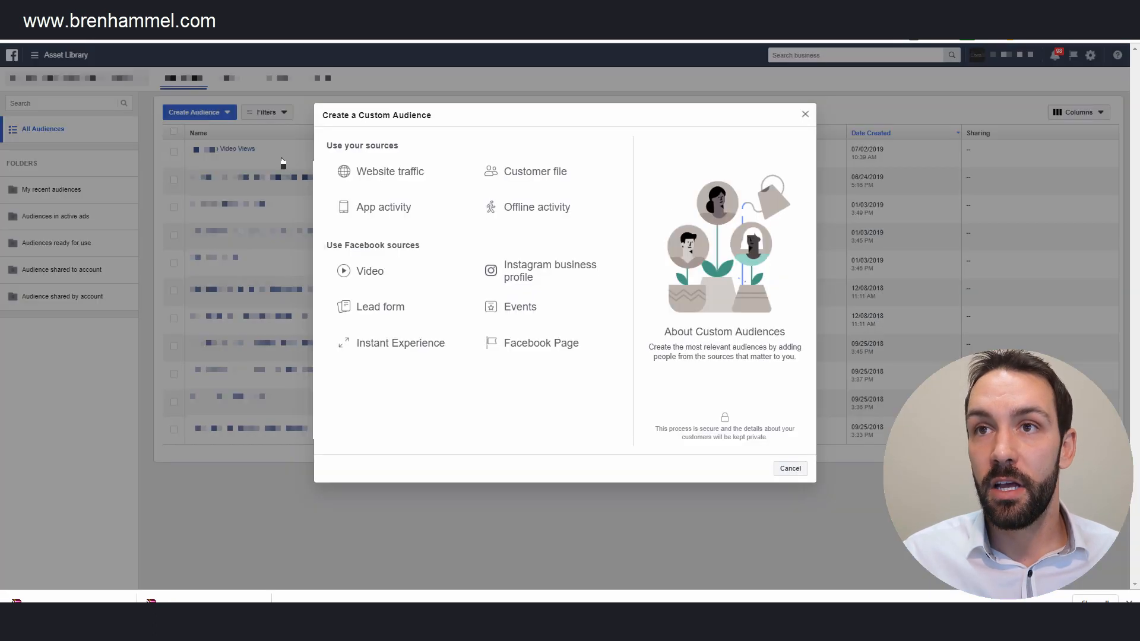
pyautogui.click(380, 268)
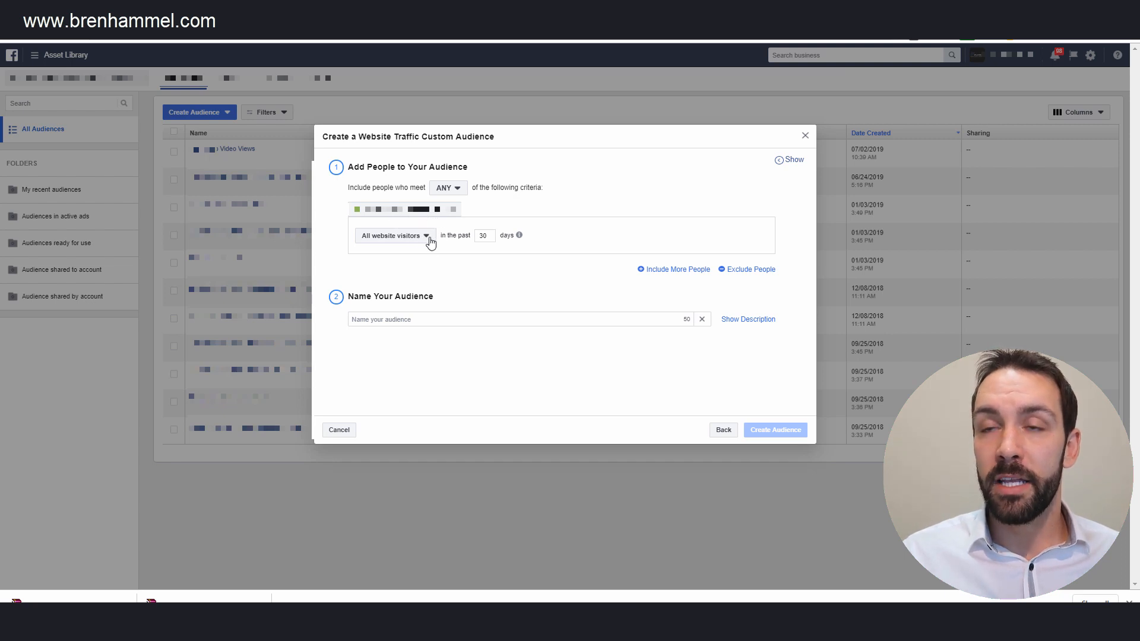
pyautogui.doubleClick(488, 236)
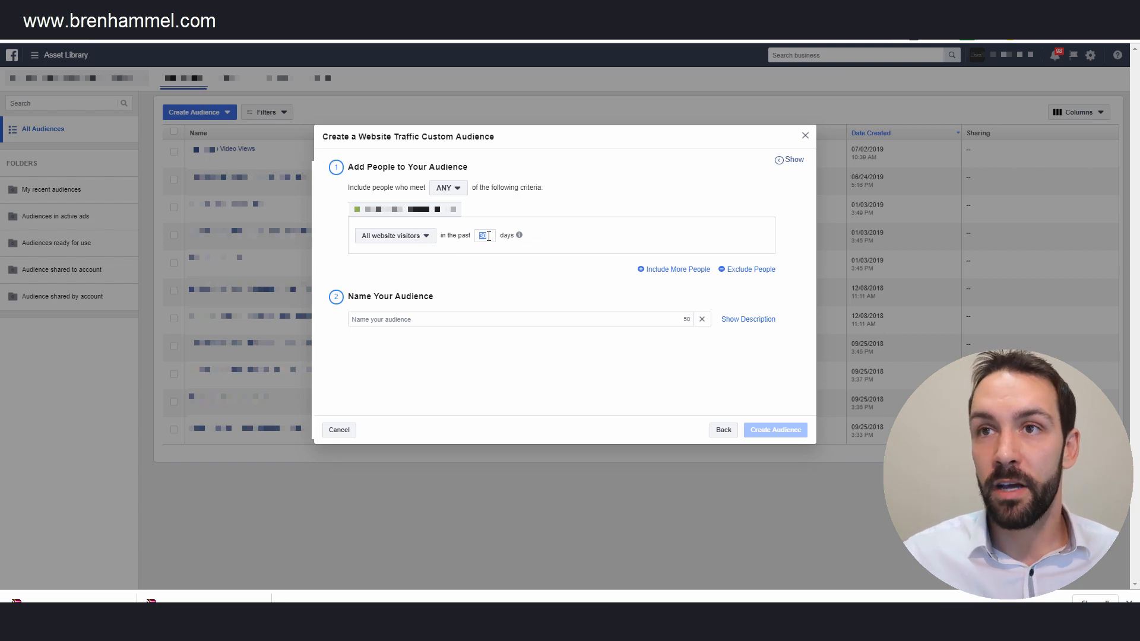
pyautogui.click(392, 238)
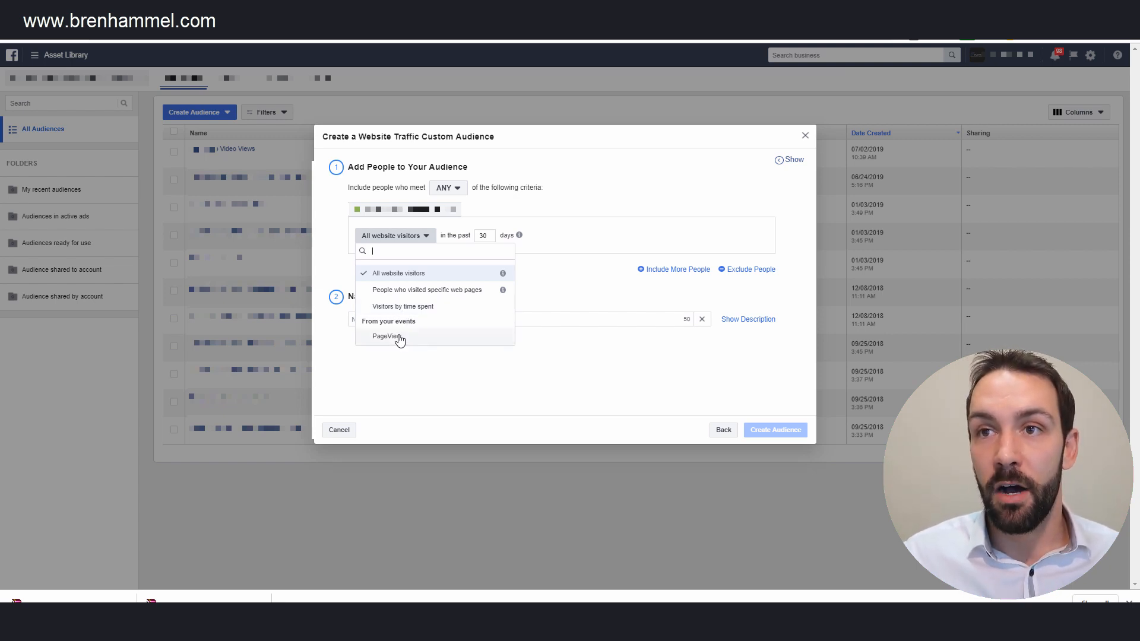
pyautogui.click(406, 291)
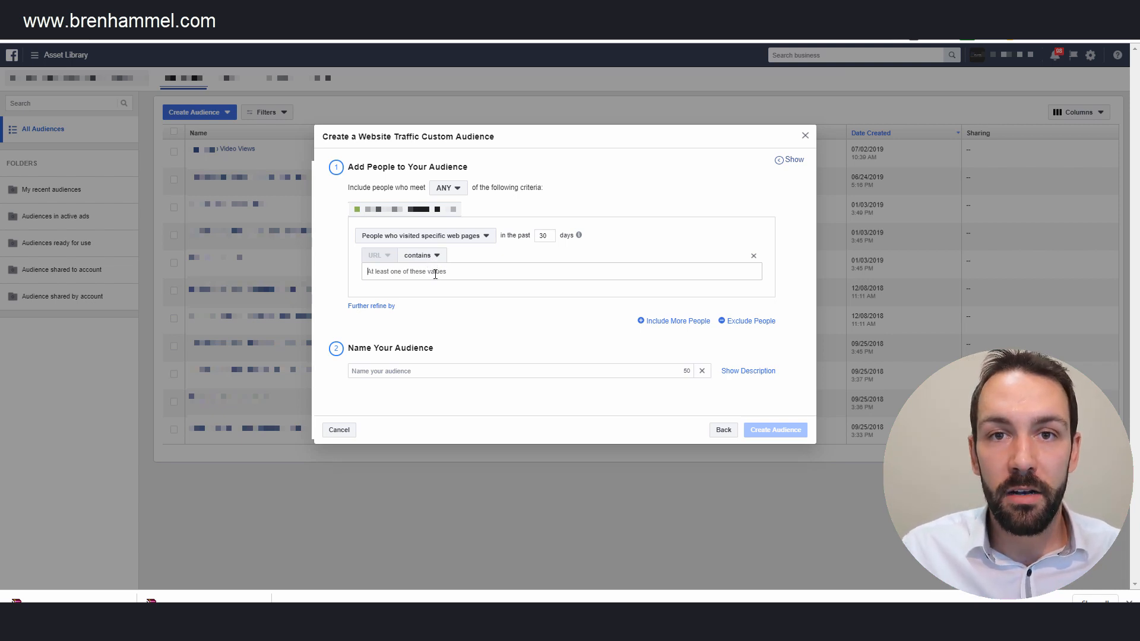
pyautogui.click(435, 274)
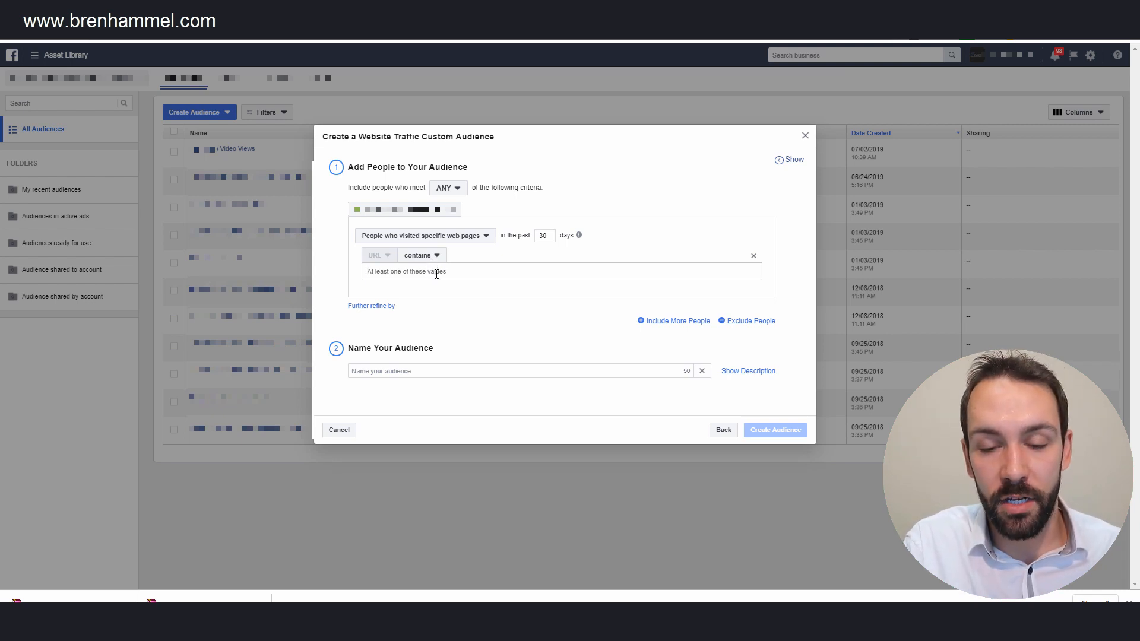
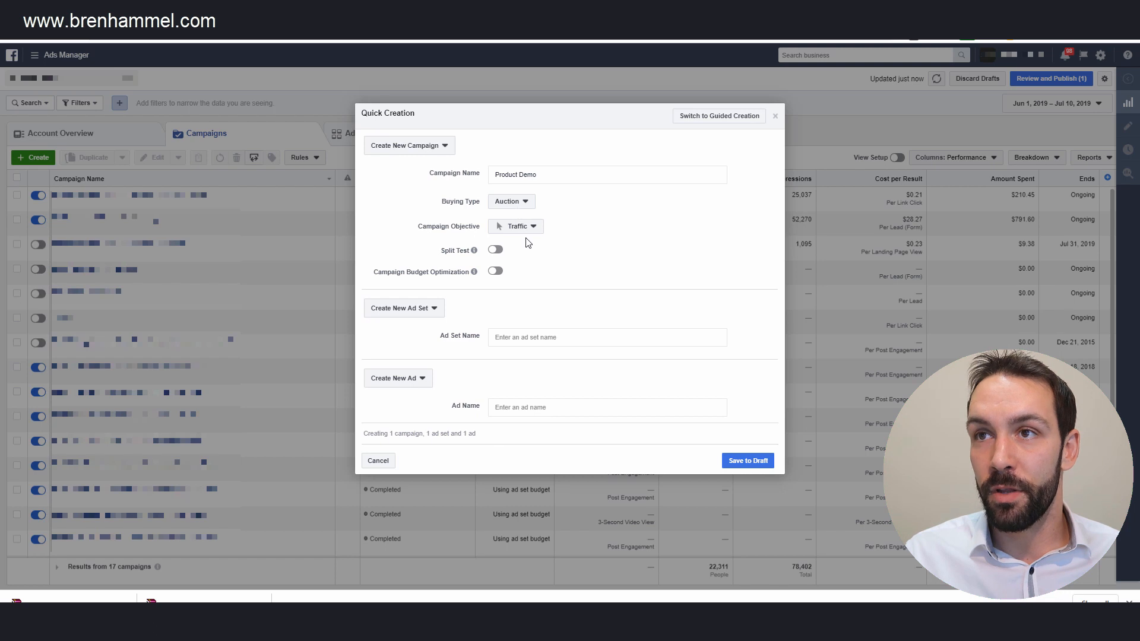
# Set the Product Demo campaign's objective to Video views and enable campaign budget optimization with a daily budget.
pyautogui.click(524, 230)
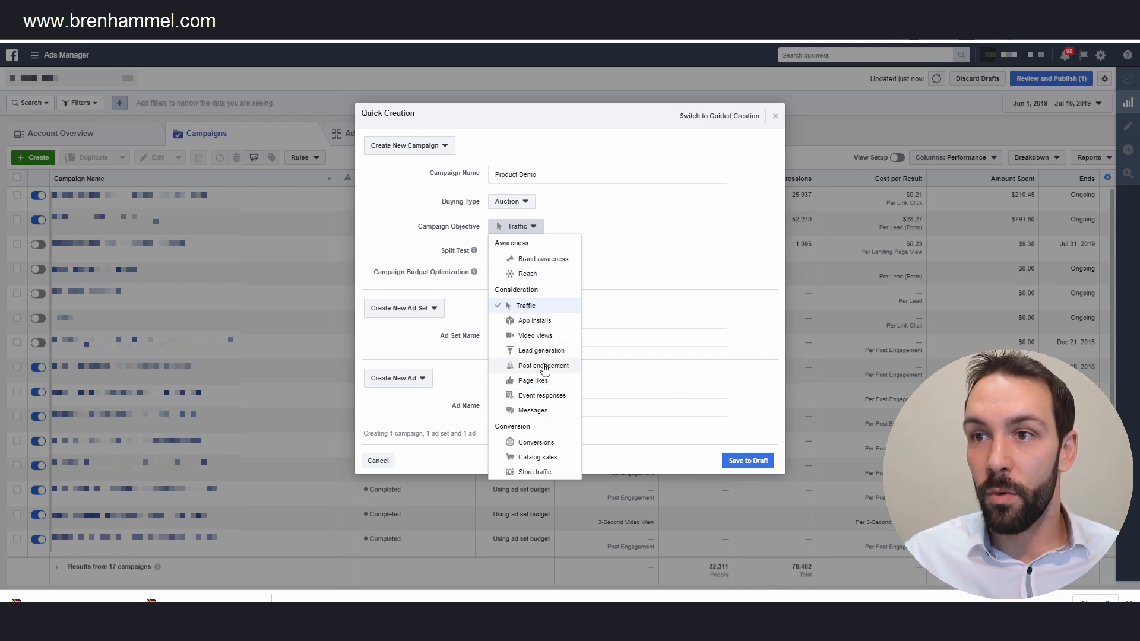
pyautogui.click(536, 335)
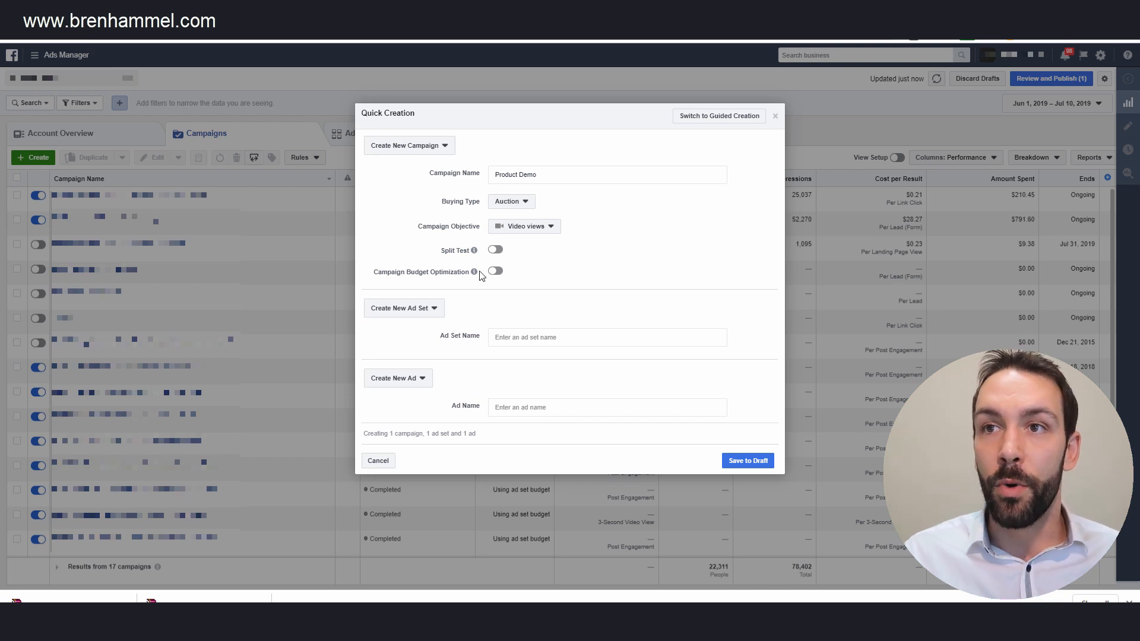
pyautogui.moveTo(475, 273)
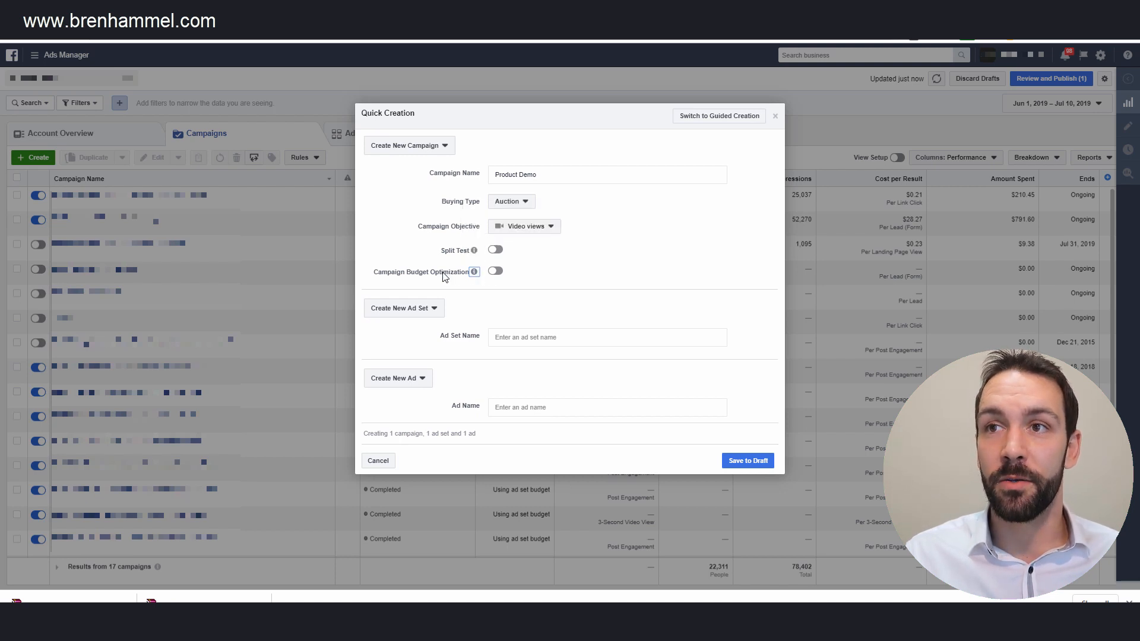
pyautogui.click(496, 271)
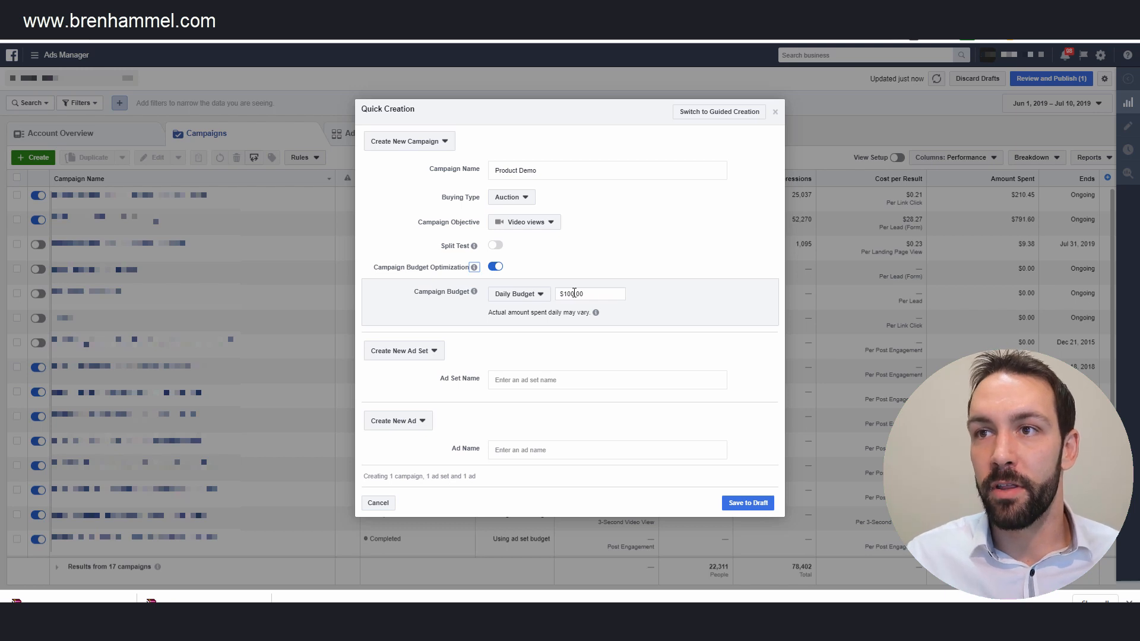
pyautogui.click(532, 295)
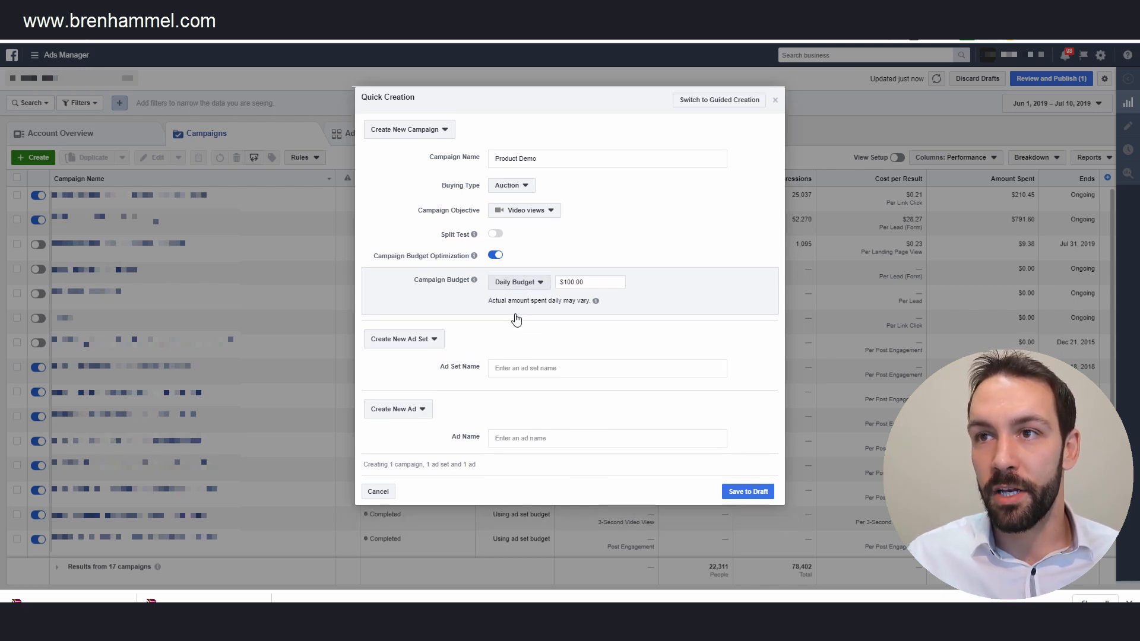
pyautogui.click(516, 314)
# Name the campaign's new ad set "Product Demo LAL".
pyautogui.click(507, 367)
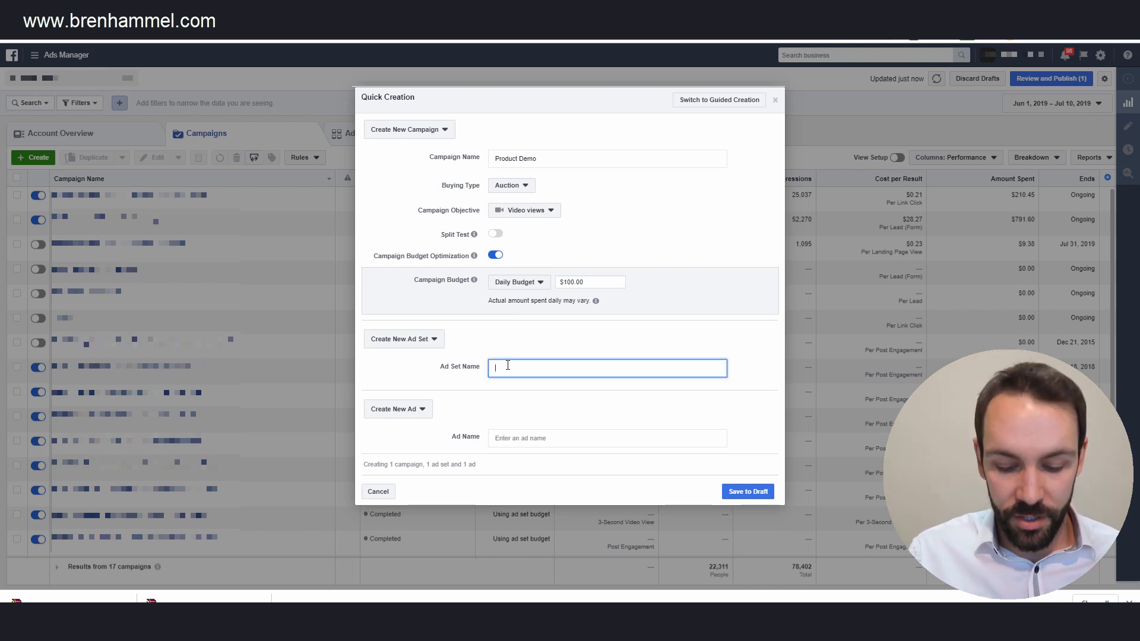
pyautogui.write('Product Demo')
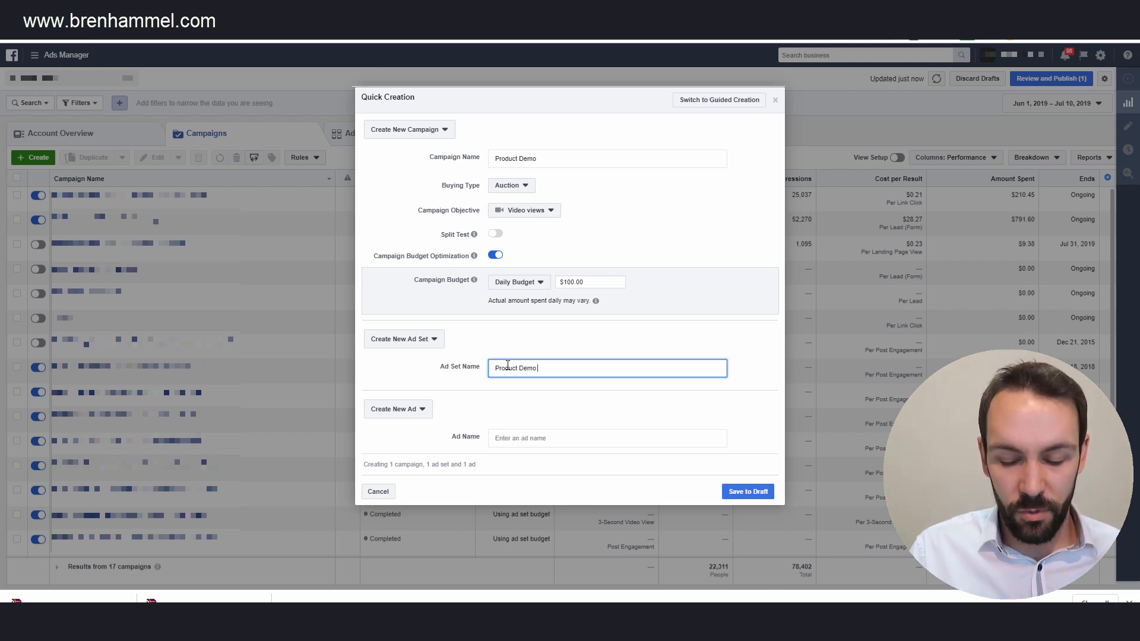
pyautogui.write(' LAL')
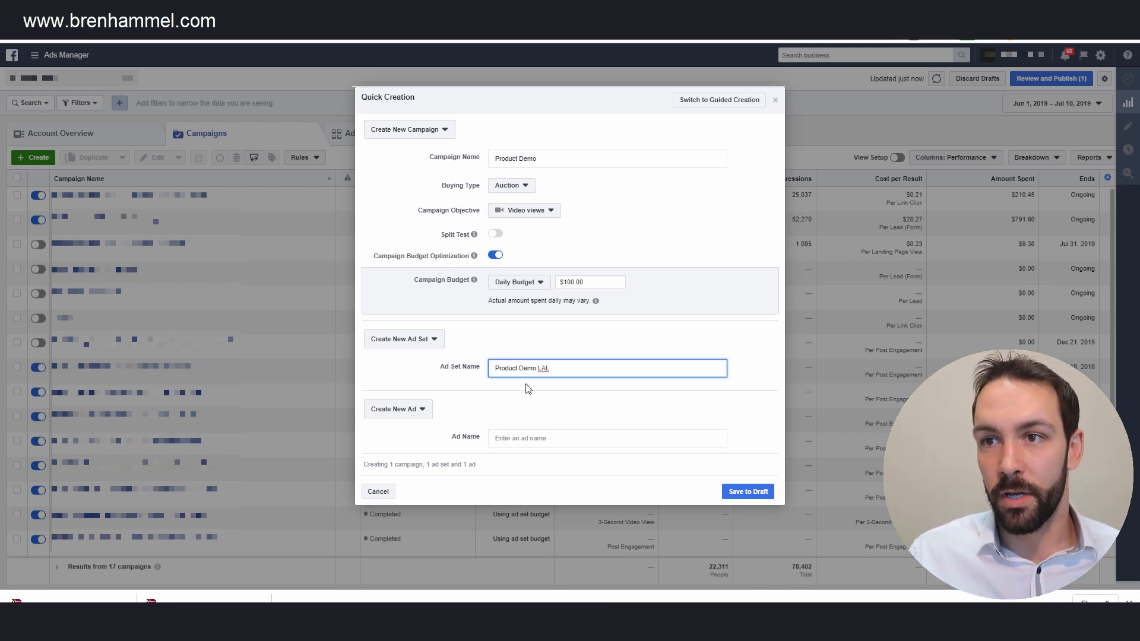
# Name the new ad "Ad 1: Product Demo - Pros -" and save the campaign, ad set and ad as drafts.
pyautogui.click(573, 438)
pyautogui.write('Ad 1')
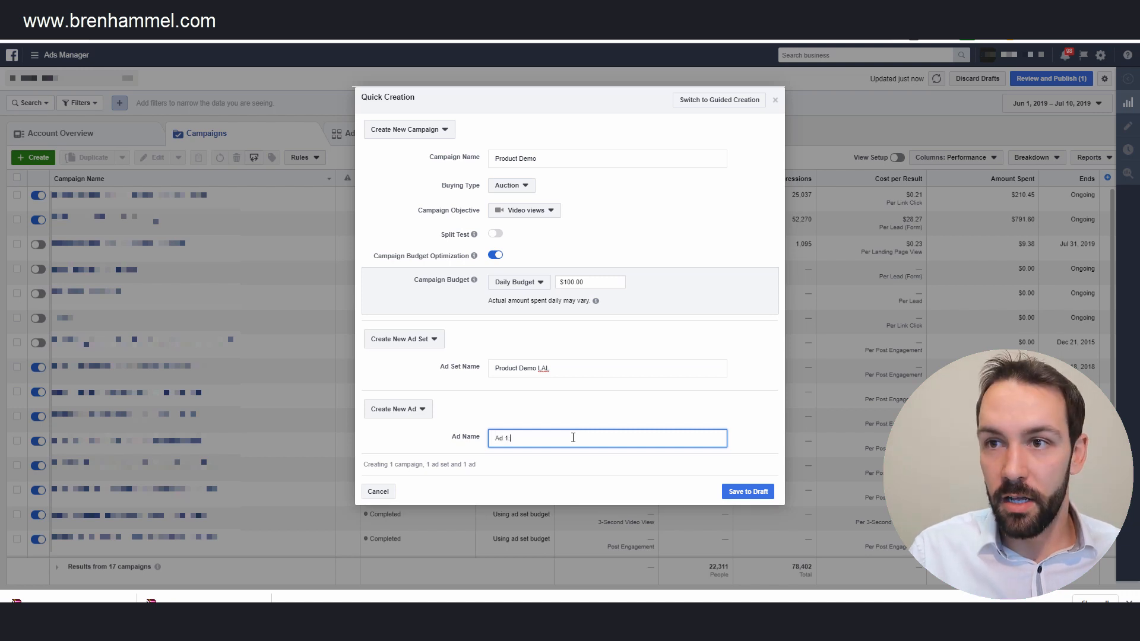
pyautogui.write(': Produ')
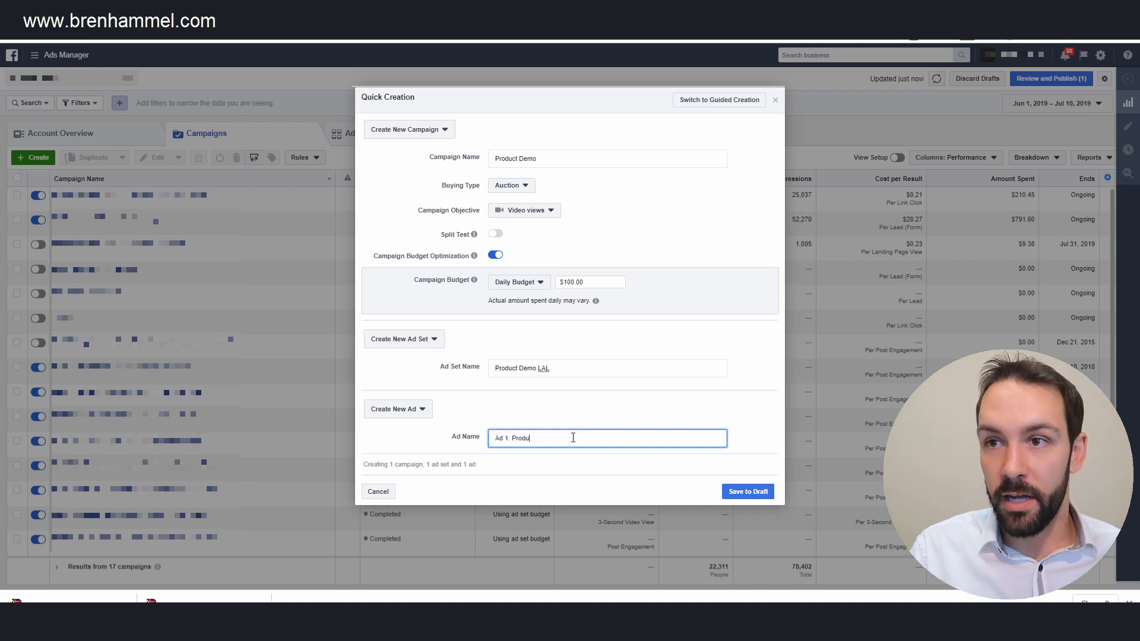
pyautogui.write('ct D')
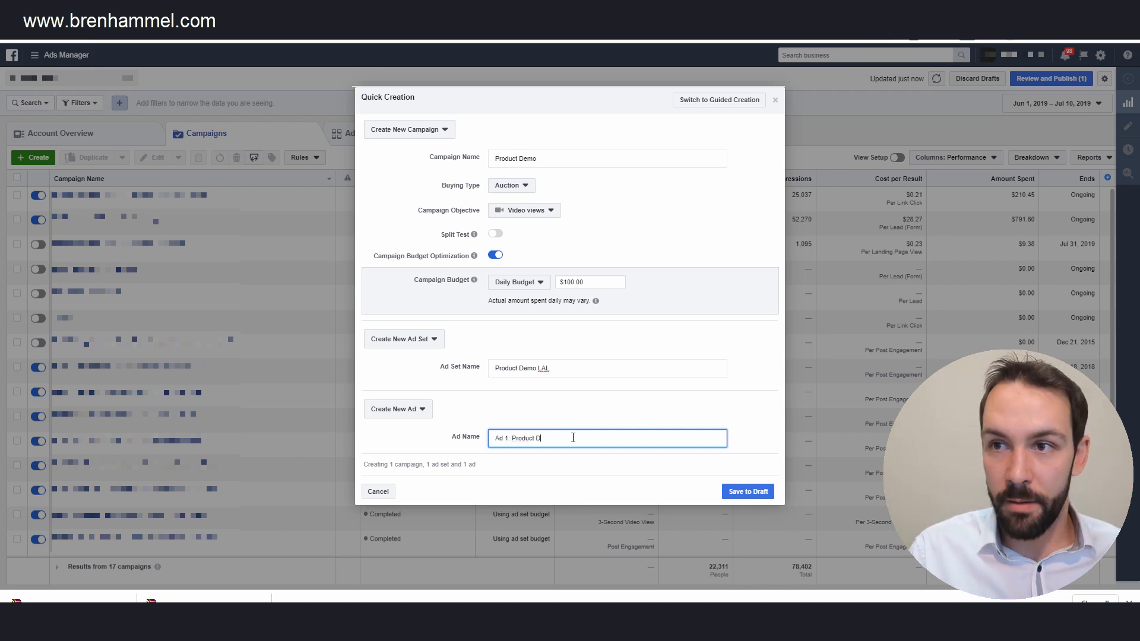
pyautogui.write('emo - ')
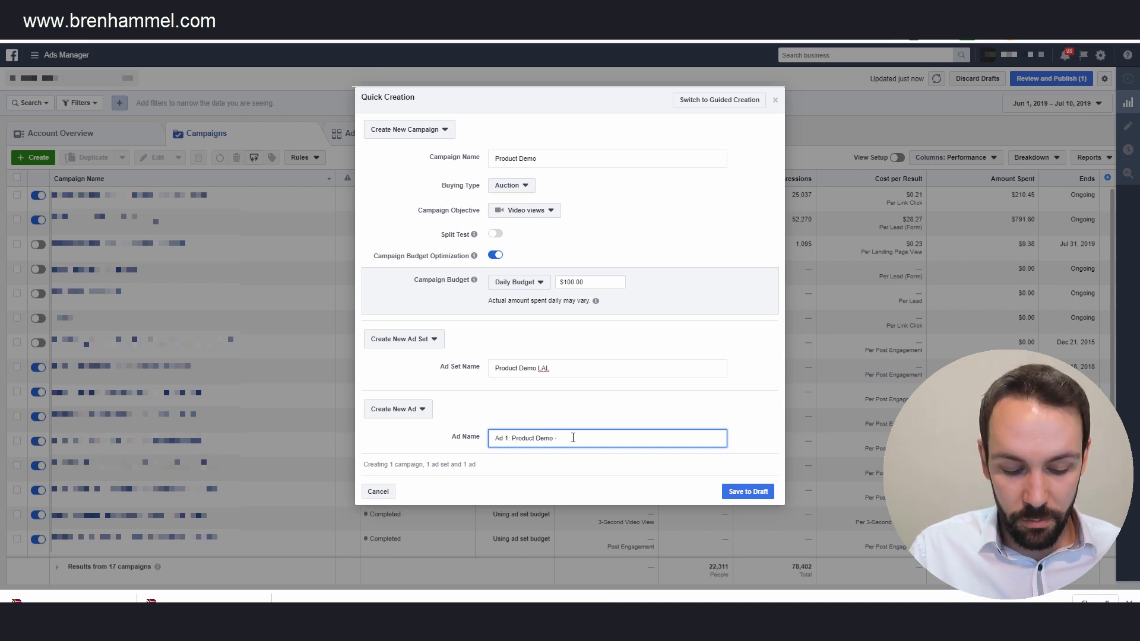
pyautogui.write('Pros -')
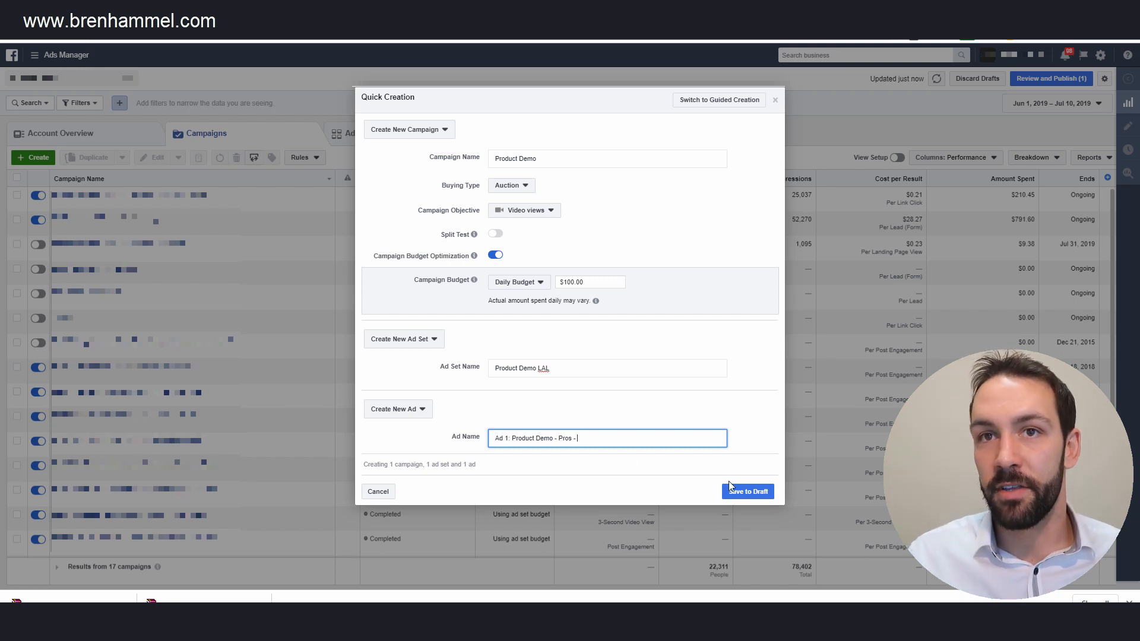
pyautogui.click(731, 488)
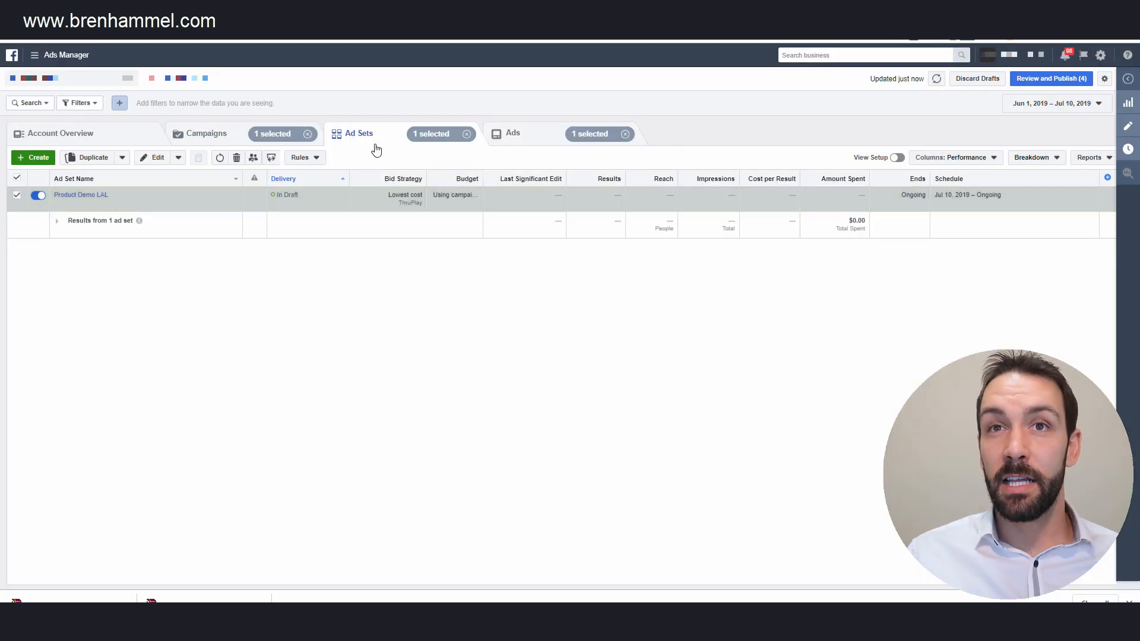
# Open the Product Demo LAL ad set for editing and review its schedule, audience, placement and delivery optimization settings.
pyautogui.click(145, 163)
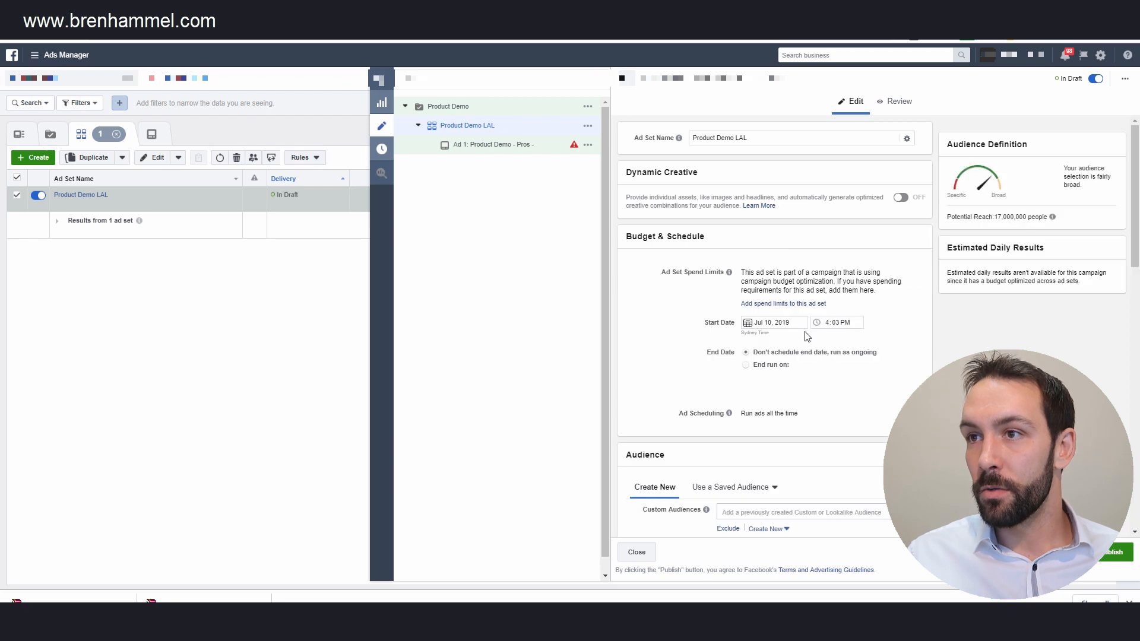
pyautogui.scroll(-4, 808, 337)
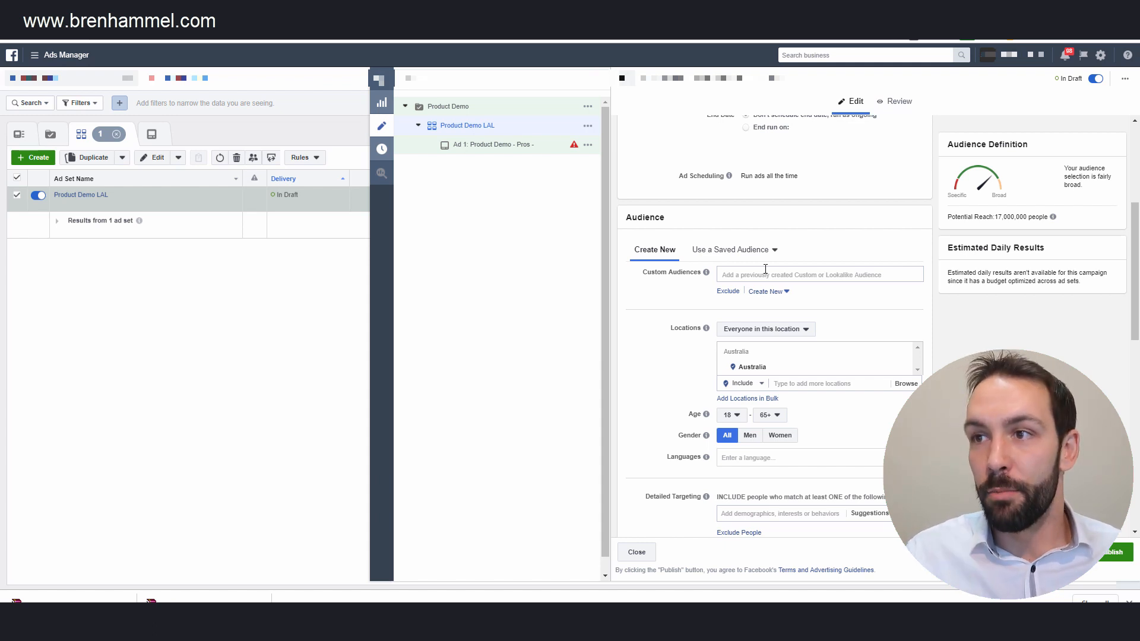
pyautogui.scroll(-10, 800, 312)
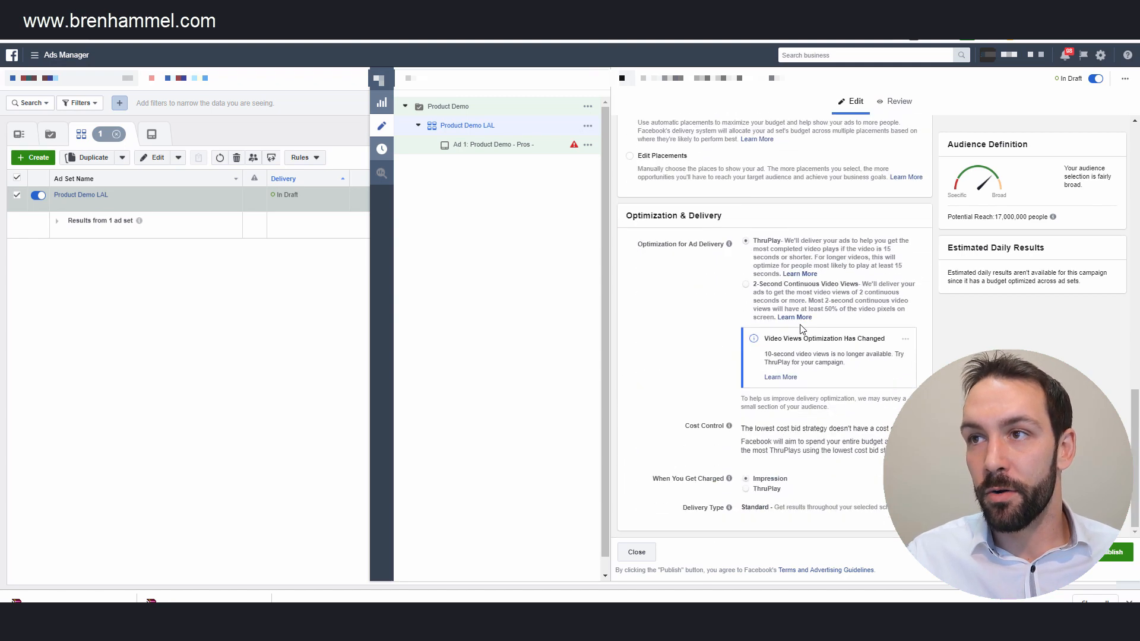
pyautogui.scroll(15, 802, 329)
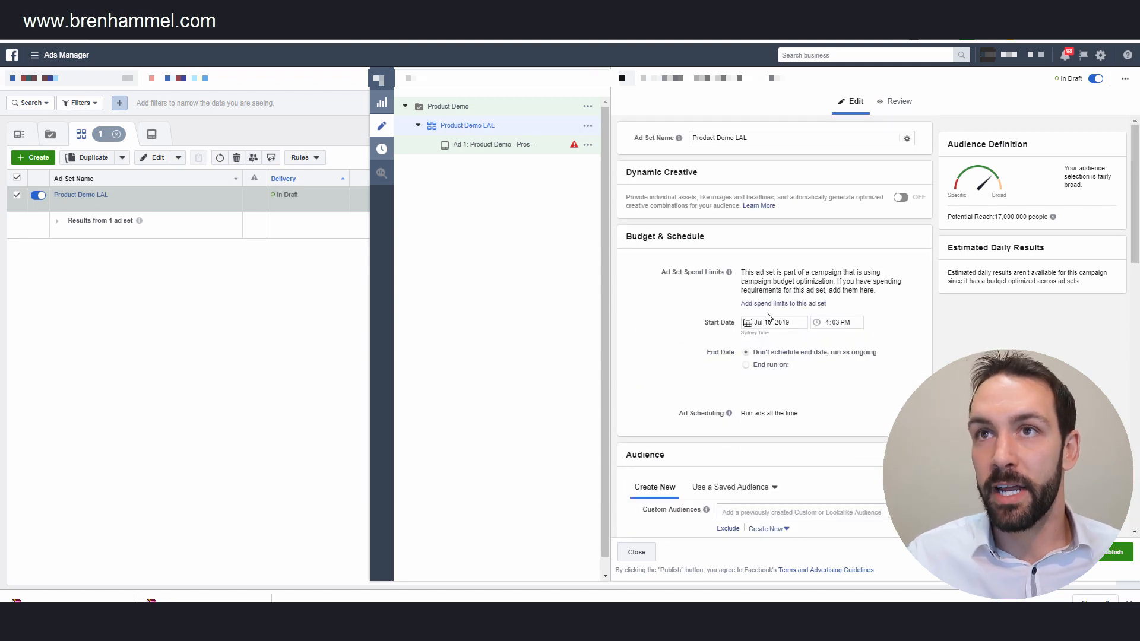
# Start a new campaign and name it "Prod Demo Video Re-targeting 50%", using the hyphenated spelling suggestion.
pyautogui.click(47, 163)
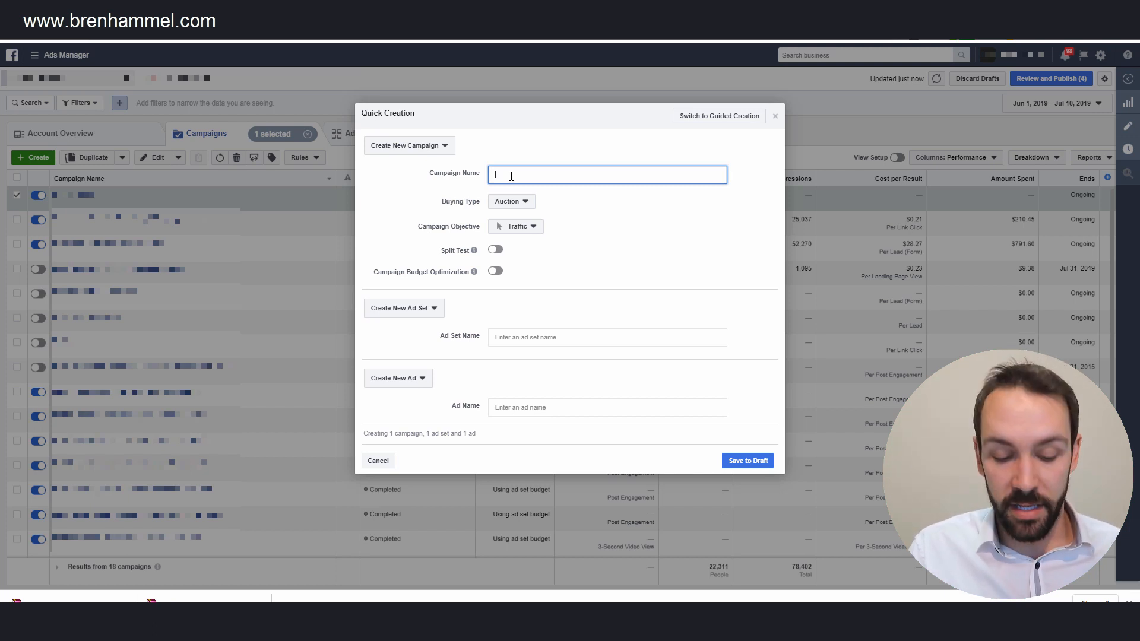
pyautogui.write('Prod Demo ')
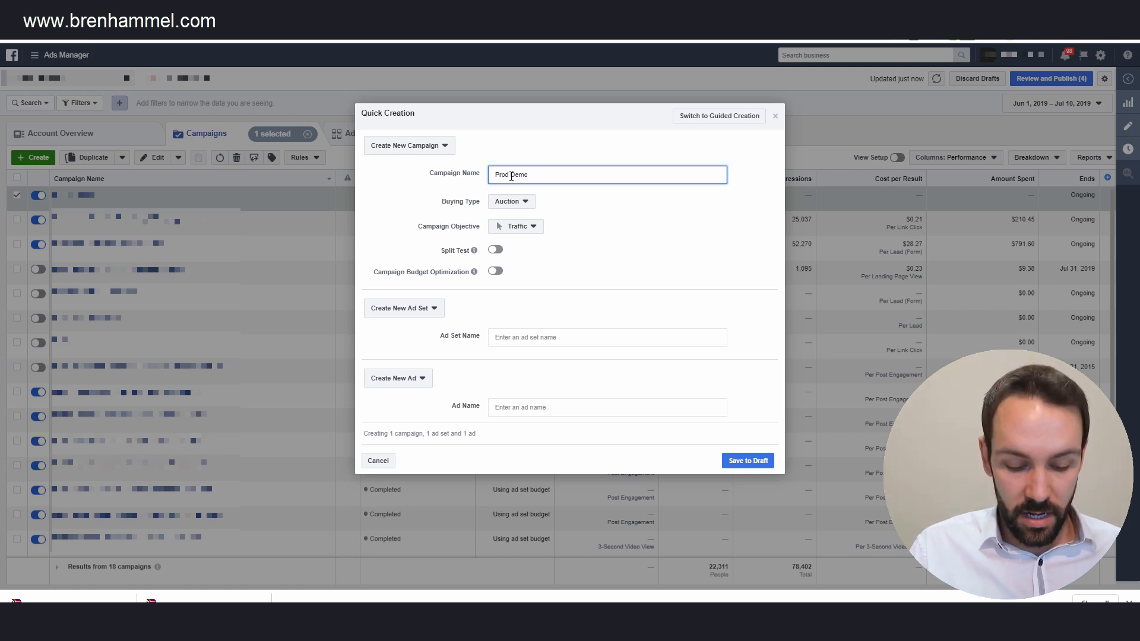
pyautogui.write('Video')
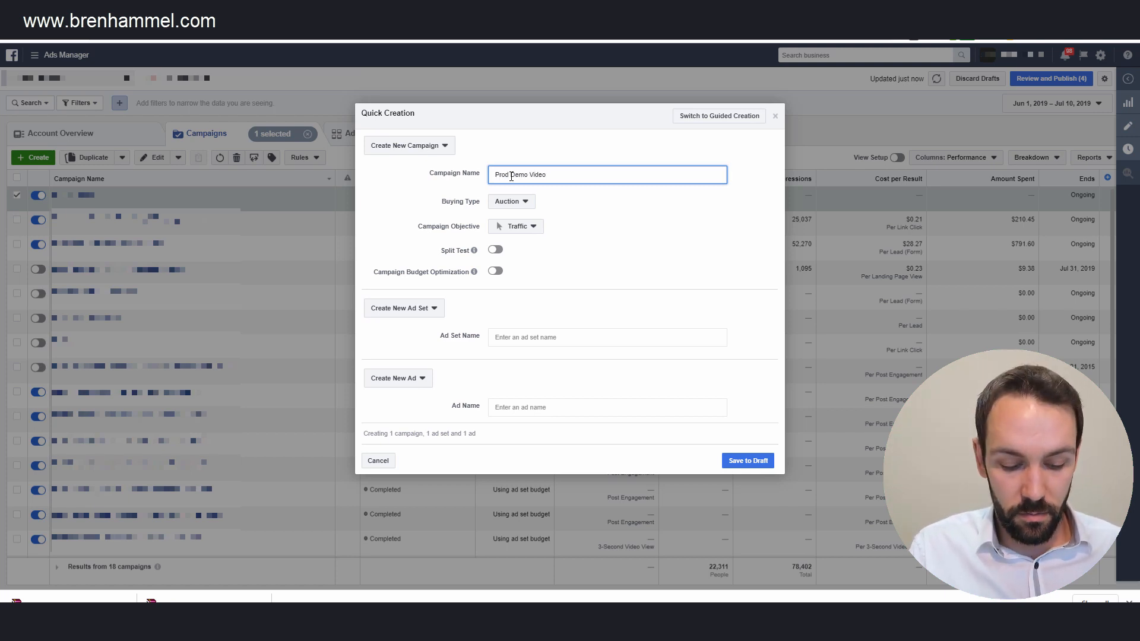
pyautogui.write(' Retargeting')
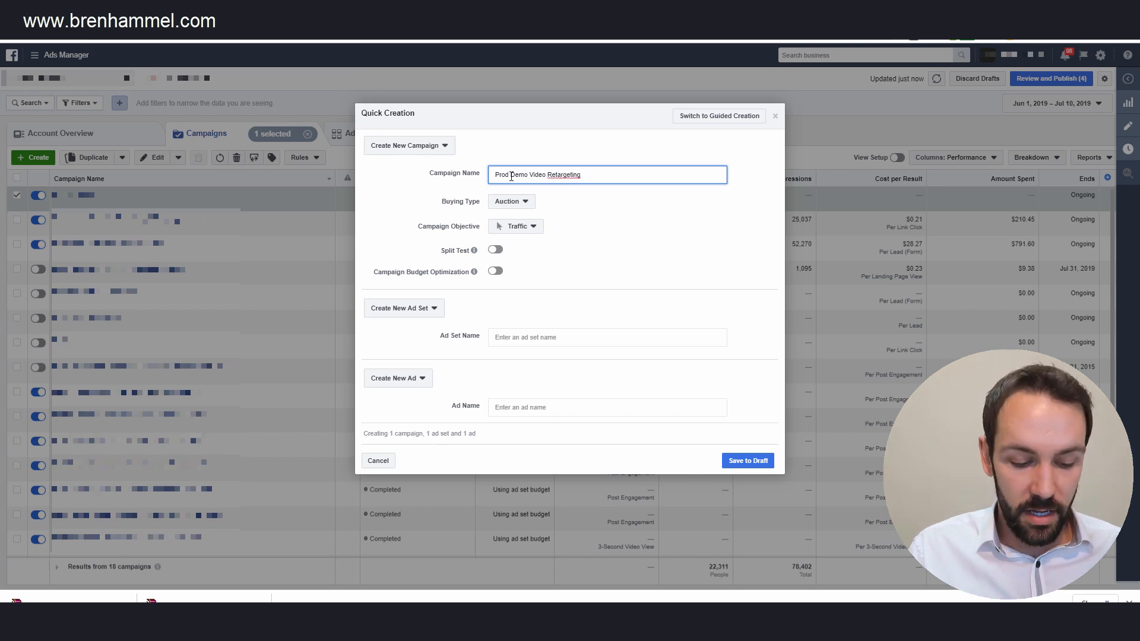
pyautogui.write(' 50%')
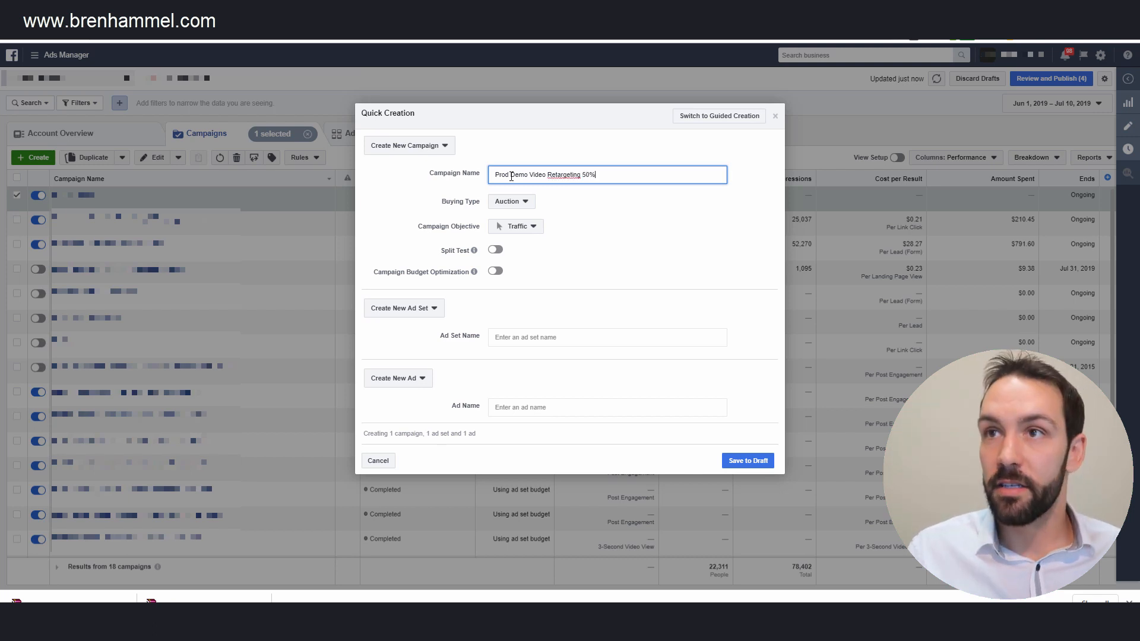
pyautogui.rightClick(568, 178)
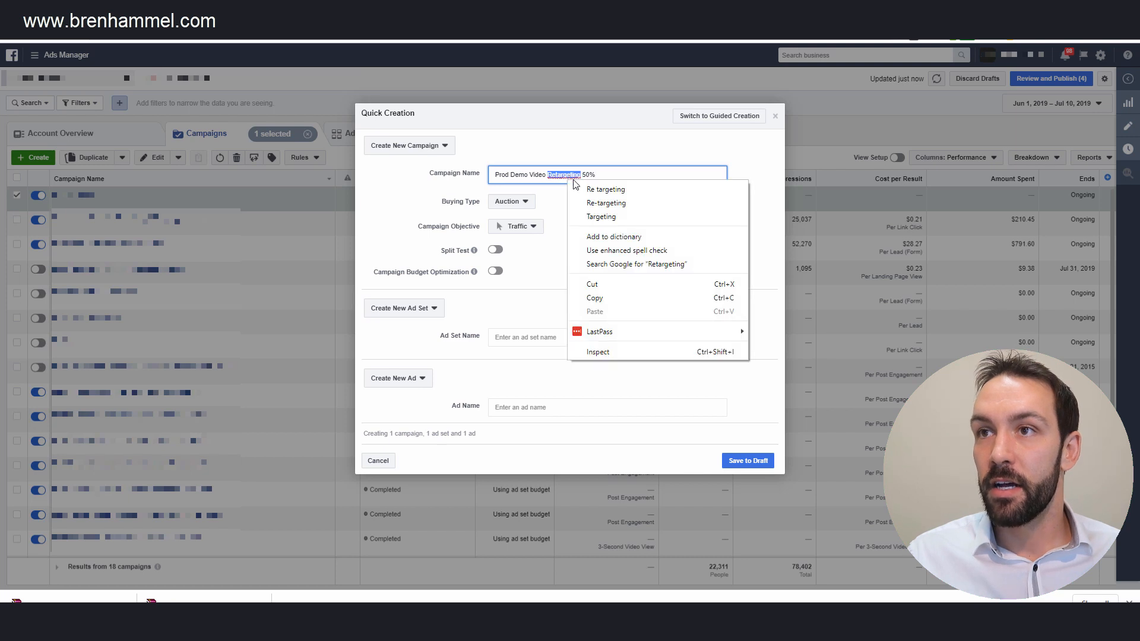
pyautogui.click(605, 203)
# Set the campaign objective to Reach and enable campaign budget optimization with a $25.00 daily budget.
pyautogui.click(506, 227)
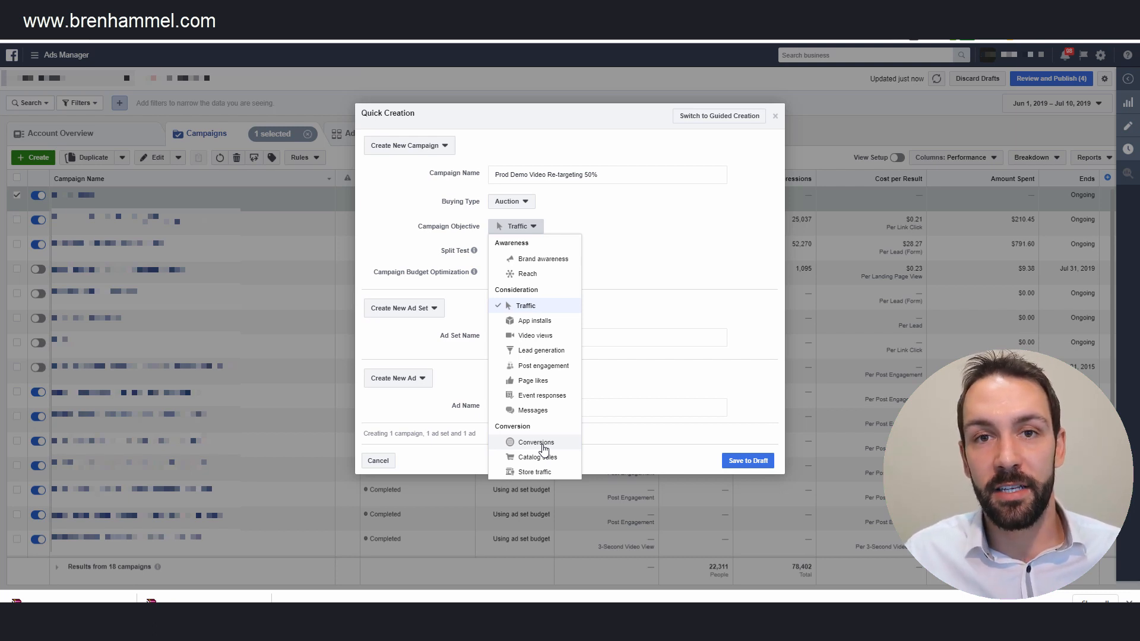
pyautogui.click(521, 275)
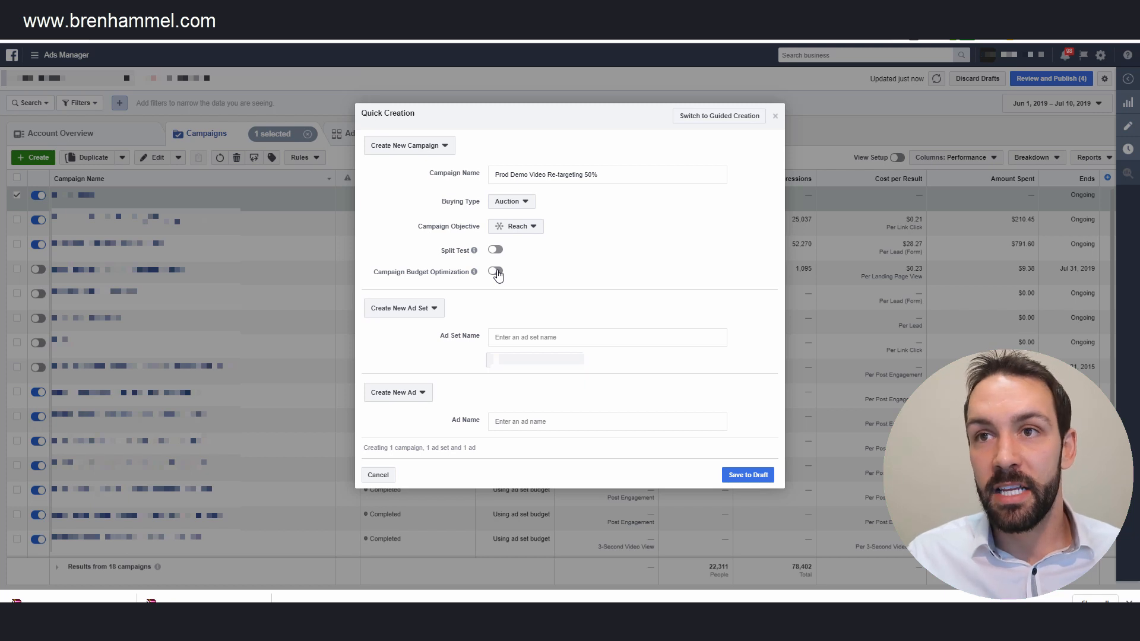
pyautogui.click(496, 272)
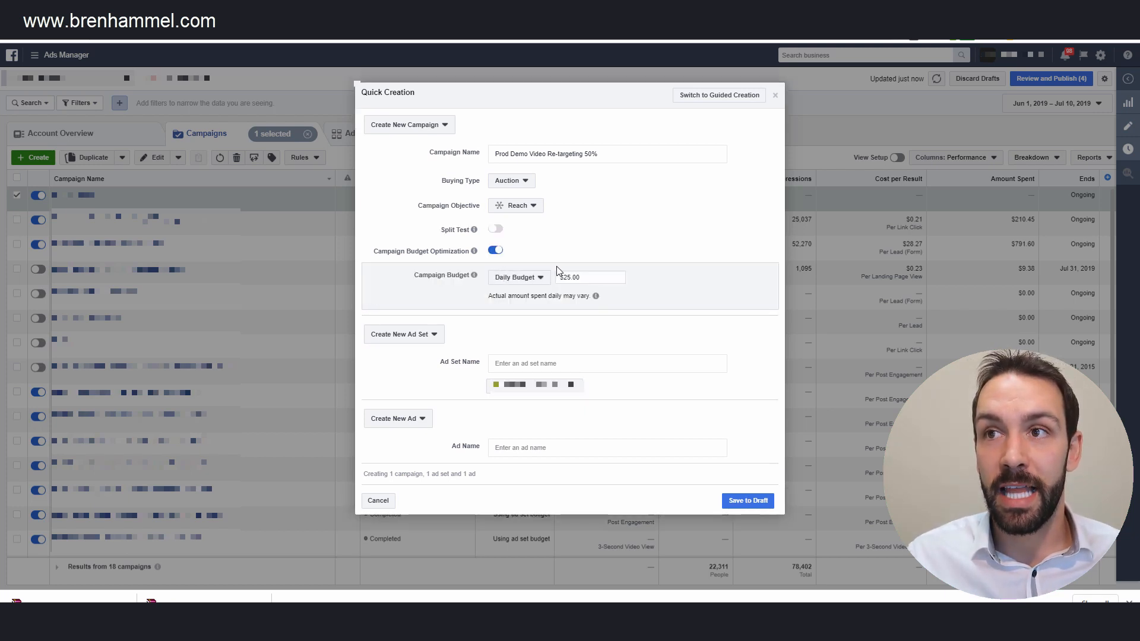
pyautogui.click(575, 278)
pyautogui.doubleClick(575, 277)
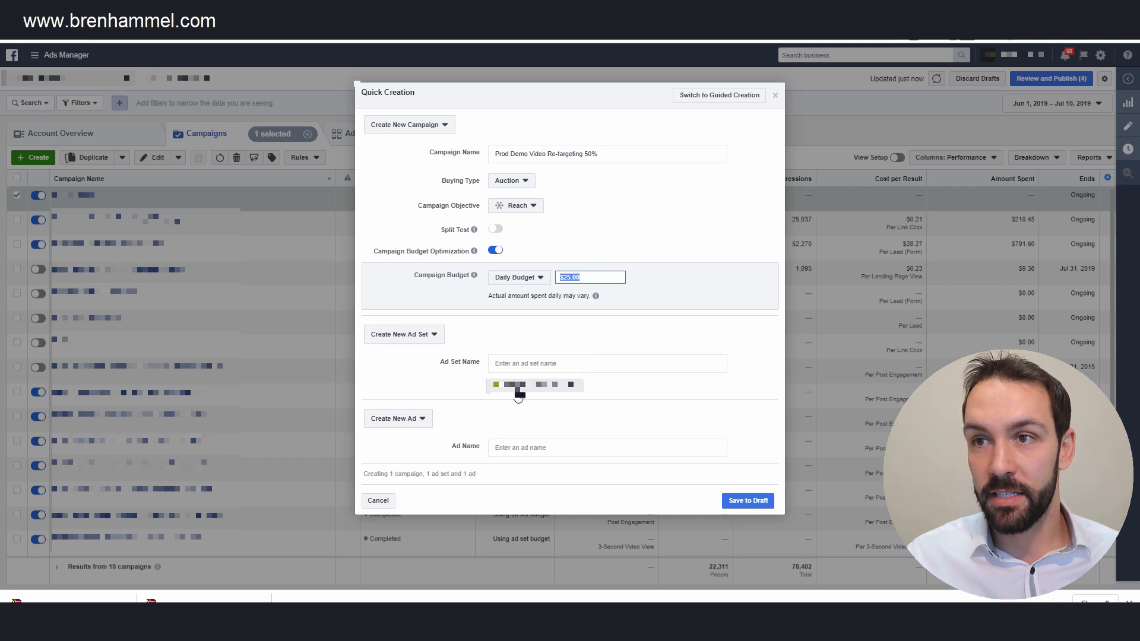
# Choose the Facebook Page for the new ad set and name the ad set "Product Demo -Targeting Video -".
pyautogui.click(526, 390)
pyautogui.click(525, 390)
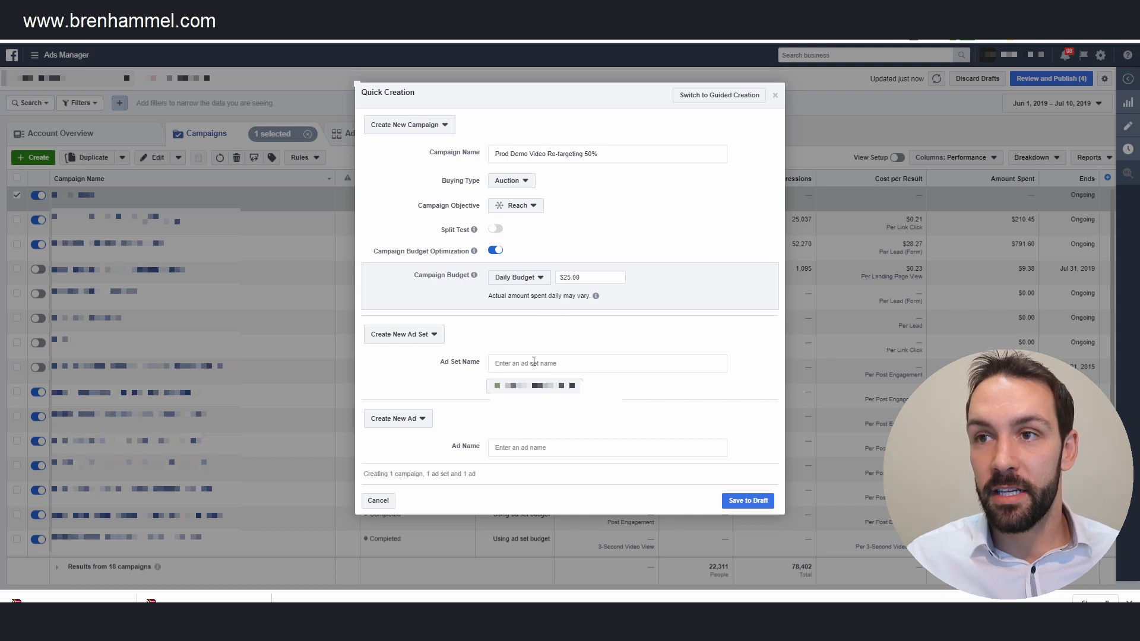
pyautogui.click(509, 366)
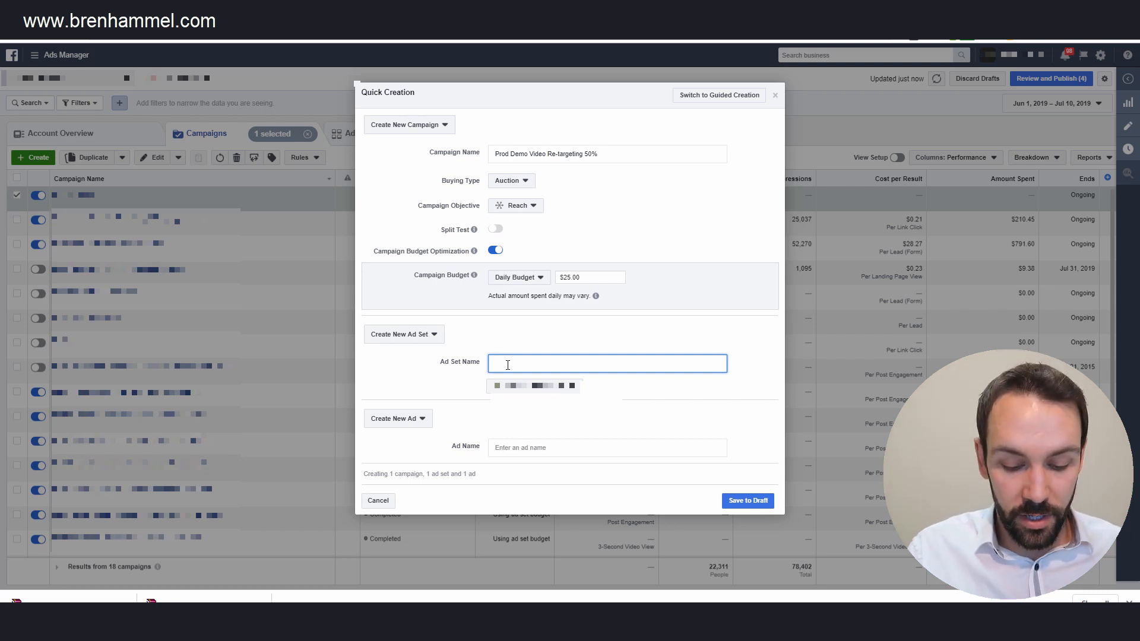
pyautogui.write('Product D')
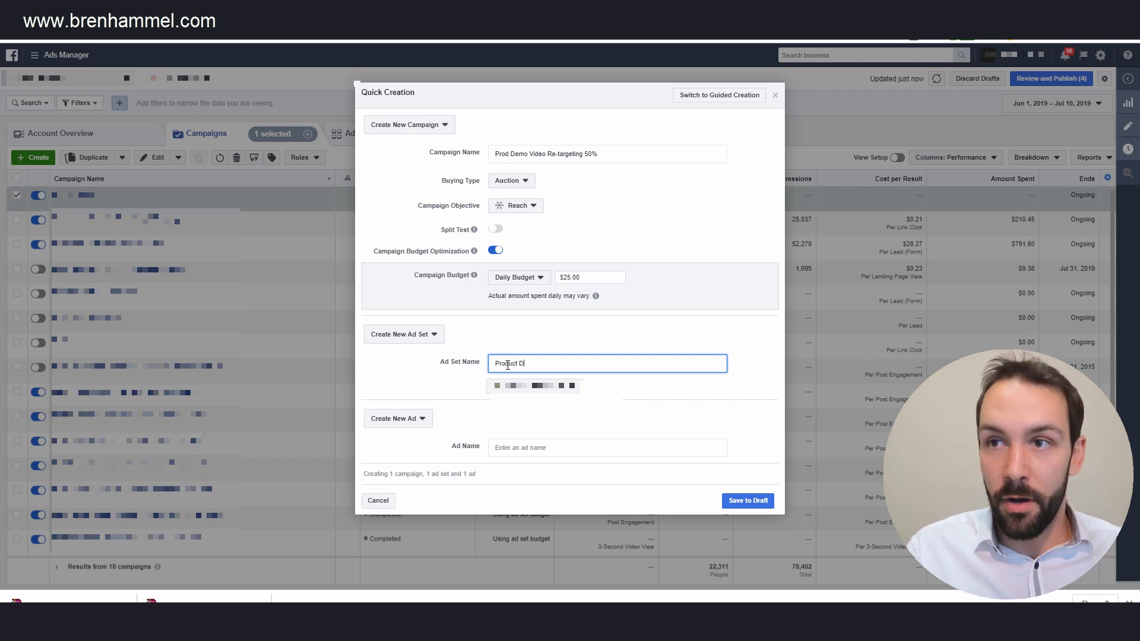
pyautogui.write('emo  -')
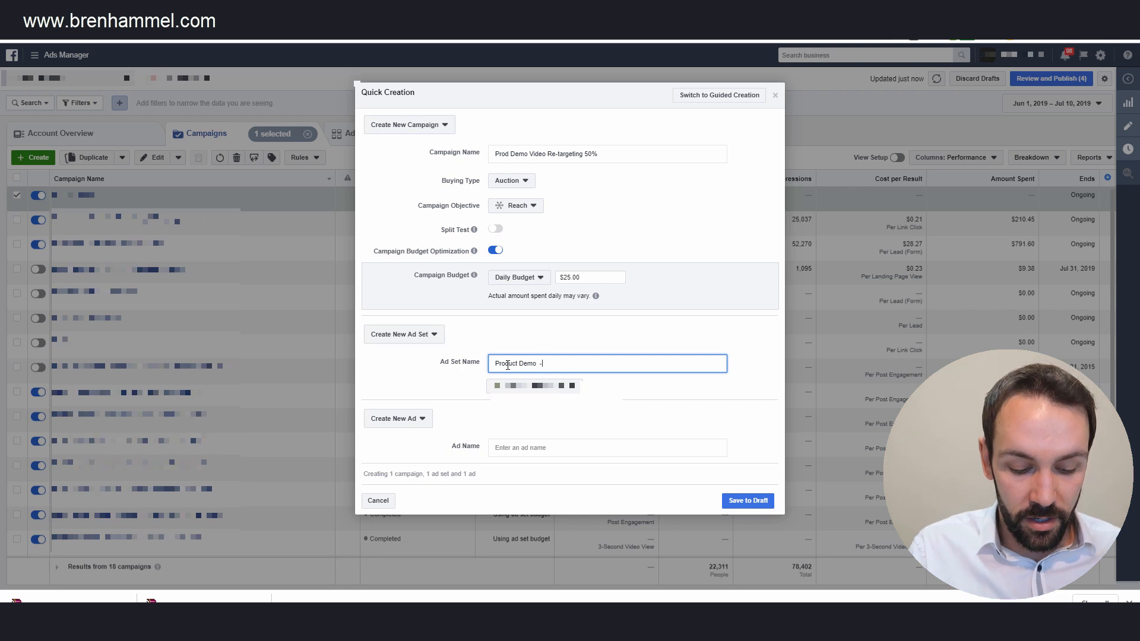
pyautogui.write('Targeting')
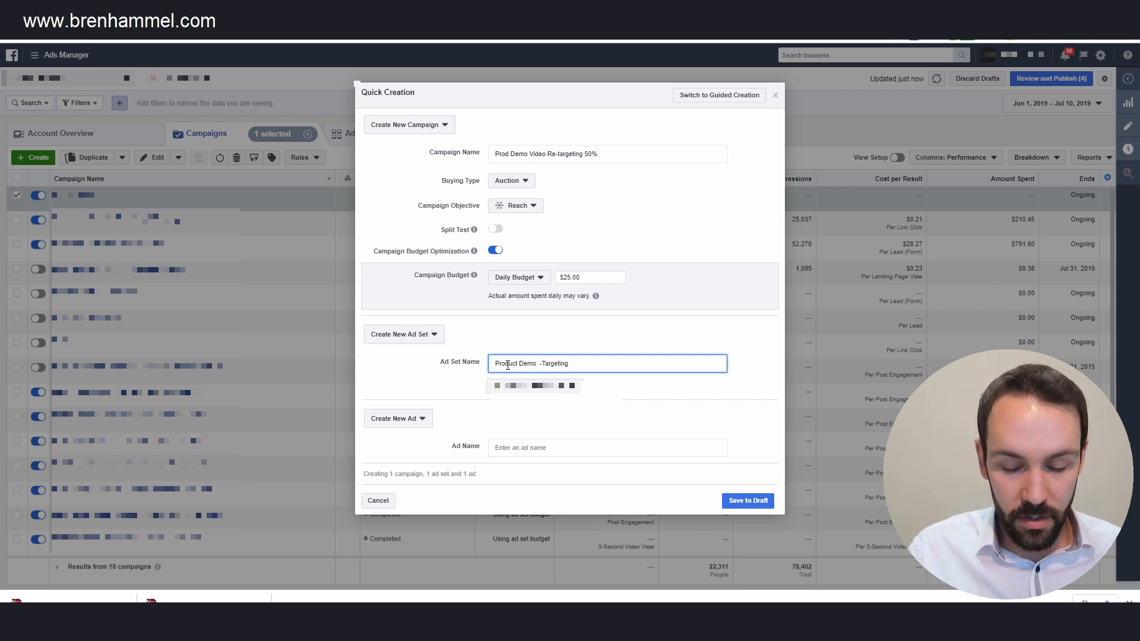
pyautogui.write(' Video -')
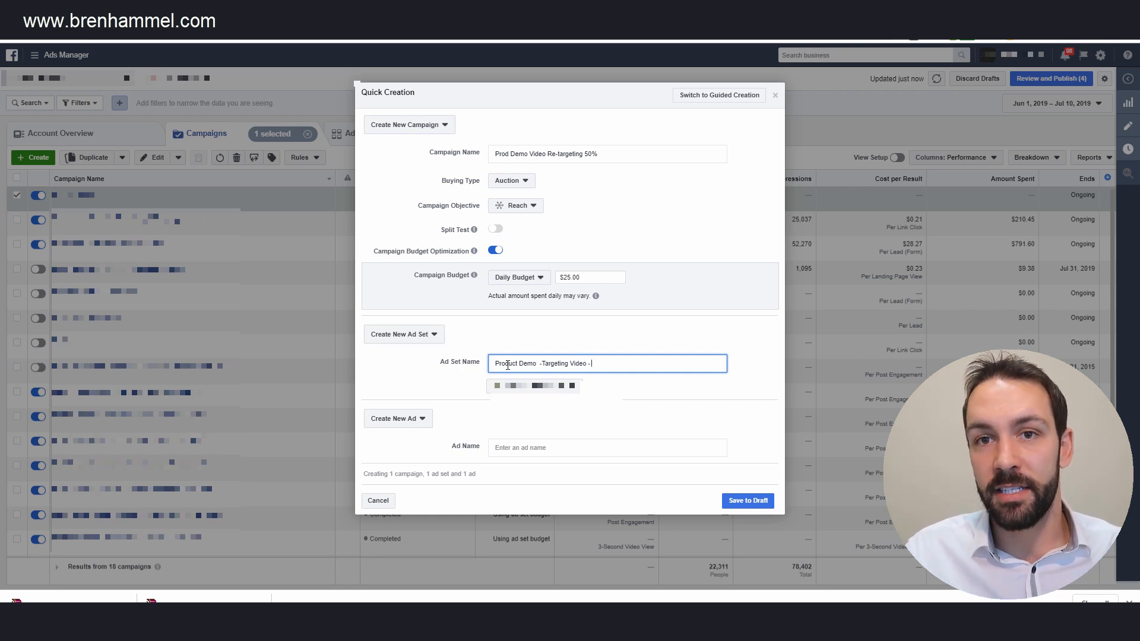
# Name the new ad "Ad1: Prod Demo - Tar Pros -" and save the campaign, ad set and ad as drafts.
pyautogui.click(525, 450)
pyautogui.write('Ad1')
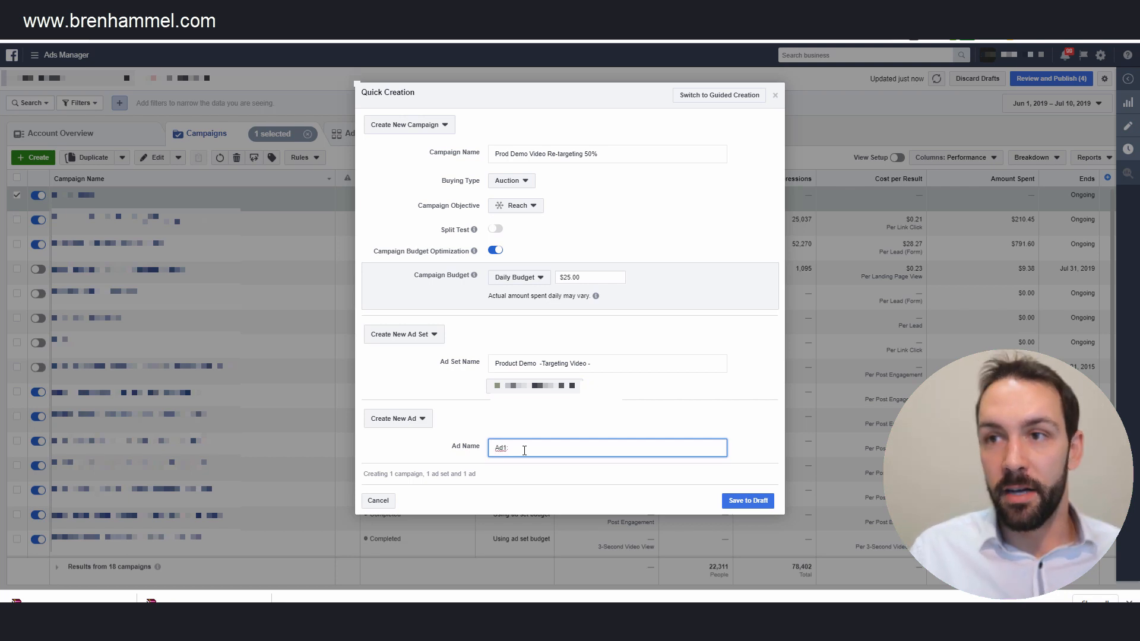
pyautogui.write(': Prod')
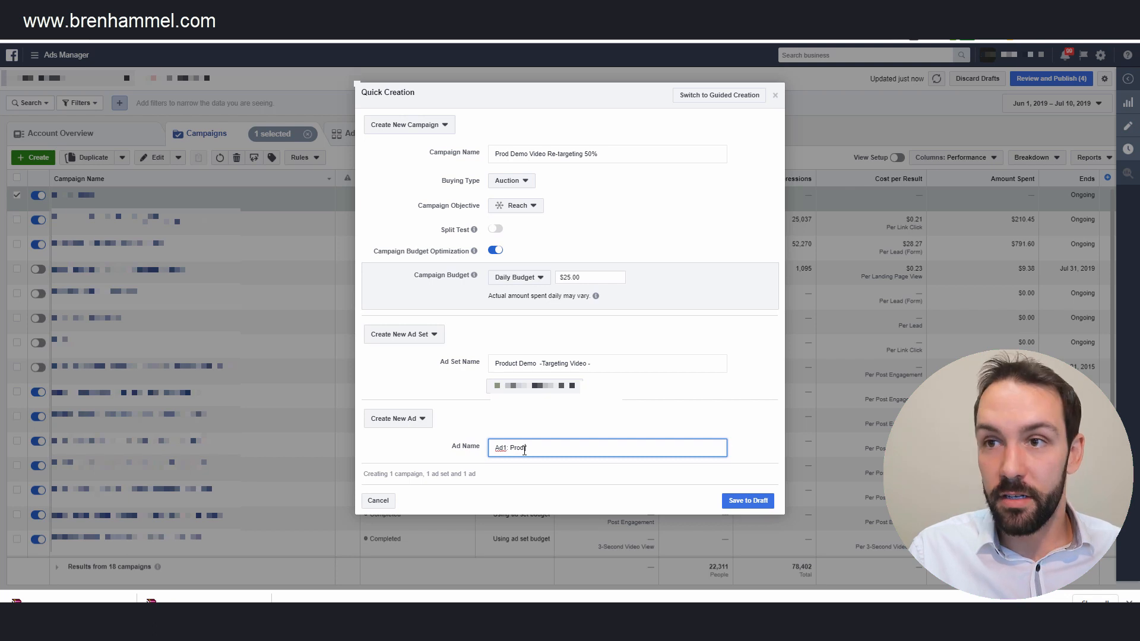
pyautogui.write(' Demo - ')
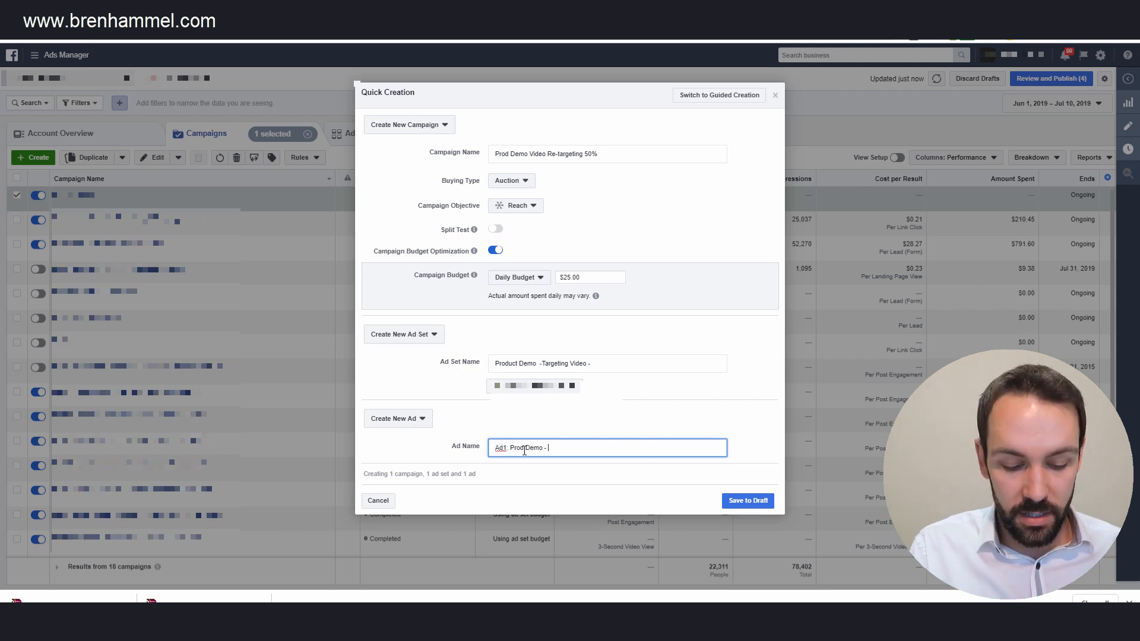
pyautogui.write('Tar')
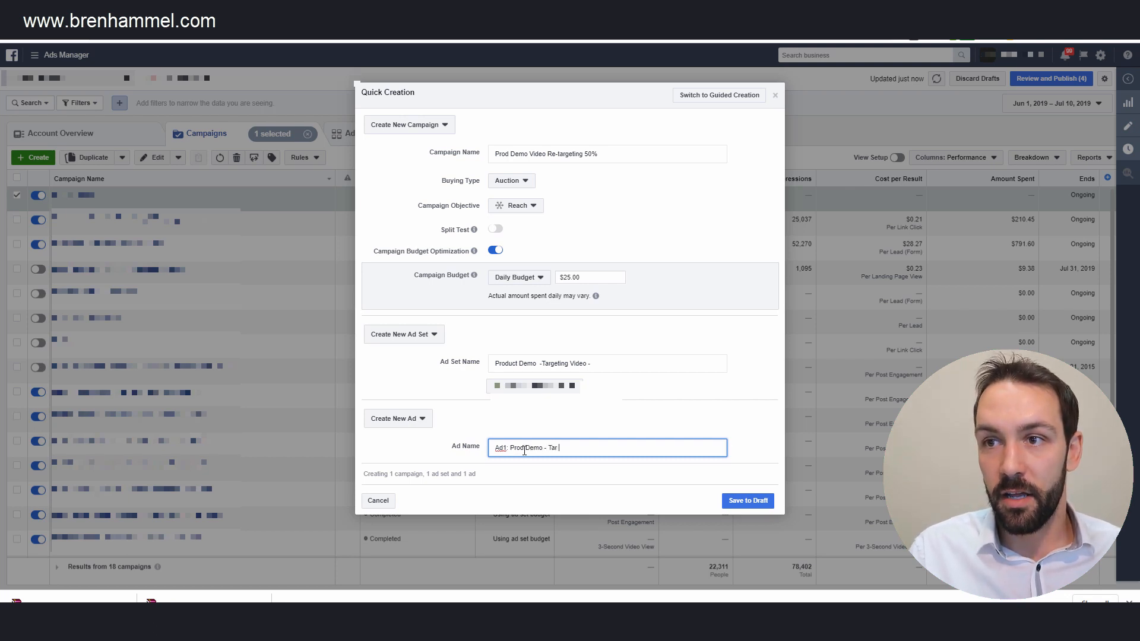
pyautogui.write(' Pros -')
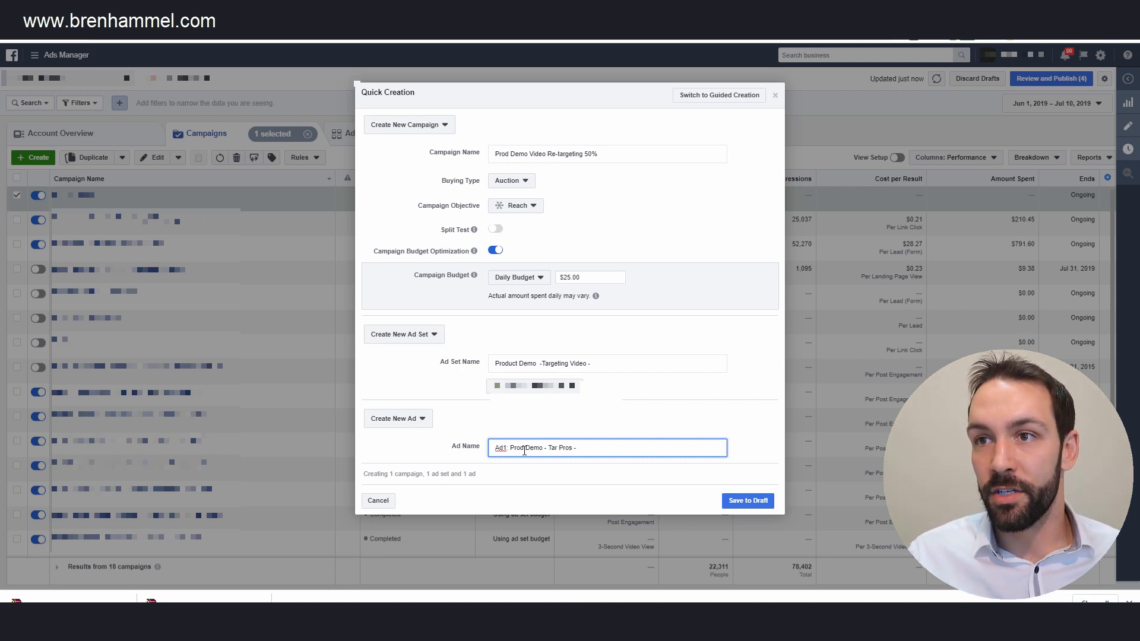
pyautogui.click(755, 501)
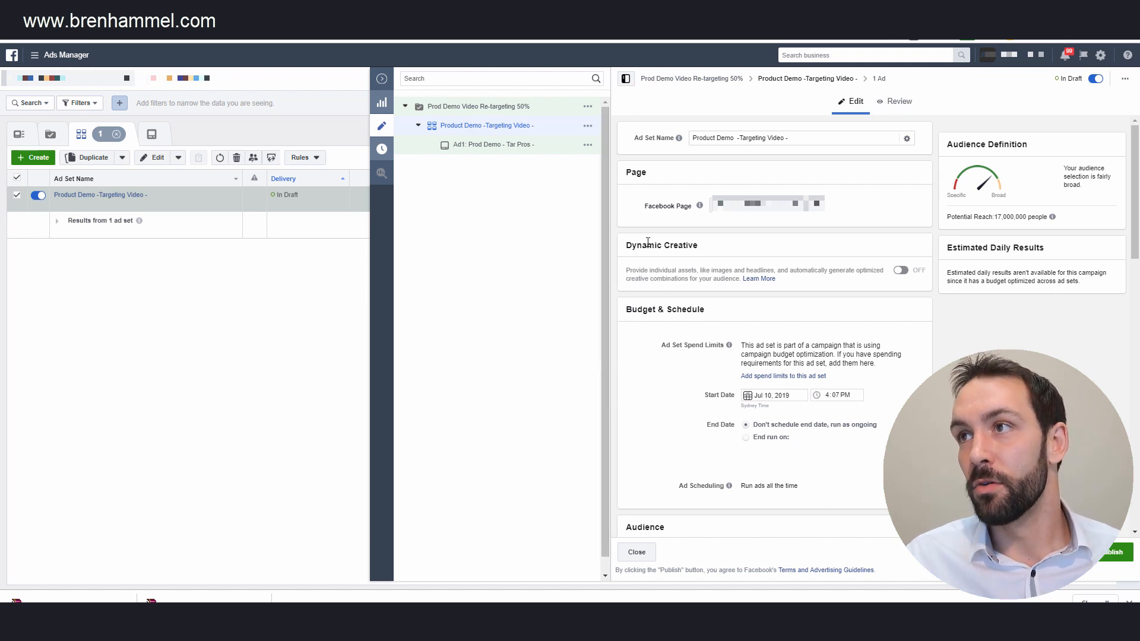
# Add the Video Views engagement custom audience to the re-targeting ad set's audience.
pyautogui.scroll(-4, 648, 242)
pyautogui.scroll(2, 649, 250)
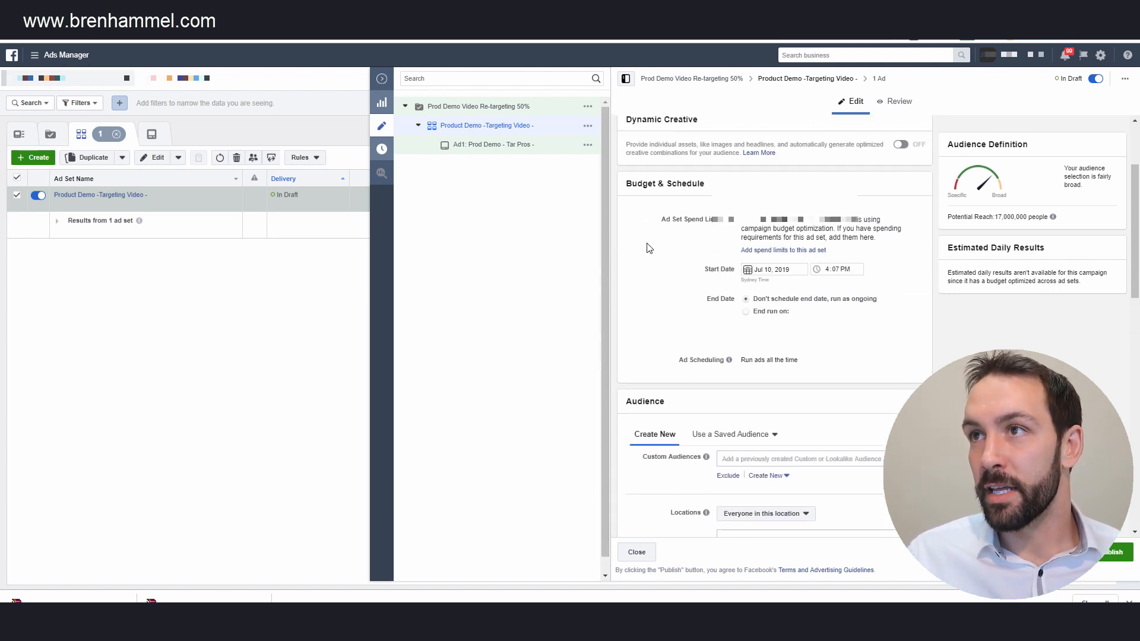
pyautogui.scroll(2, 650, 249)
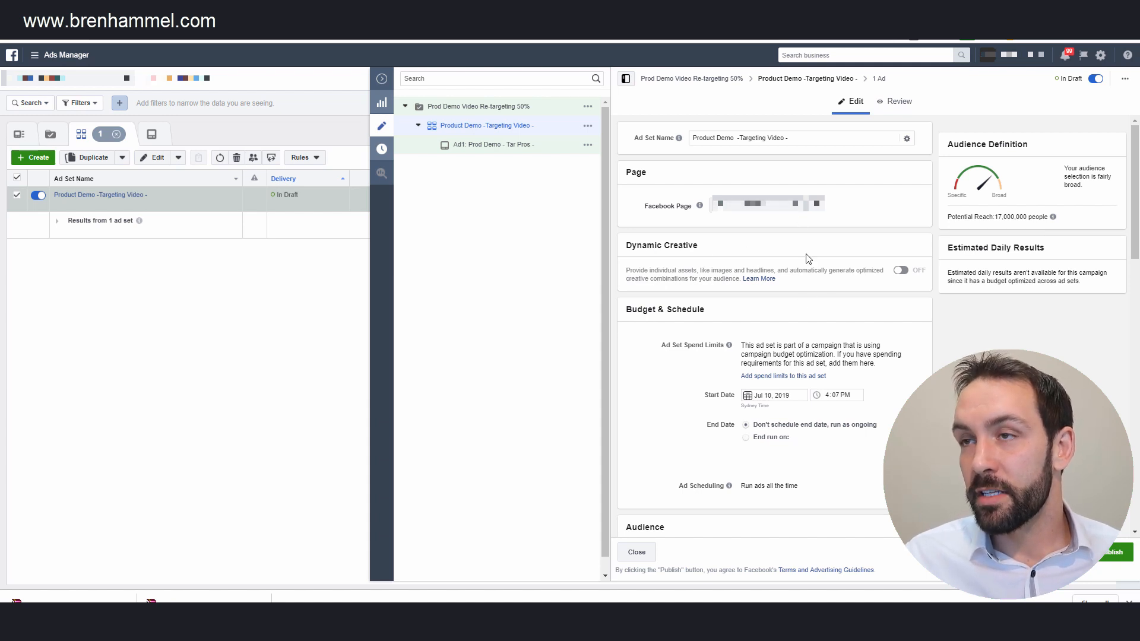
pyautogui.scroll(-3, 813, 285)
pyautogui.scroll(-4, 790, 238)
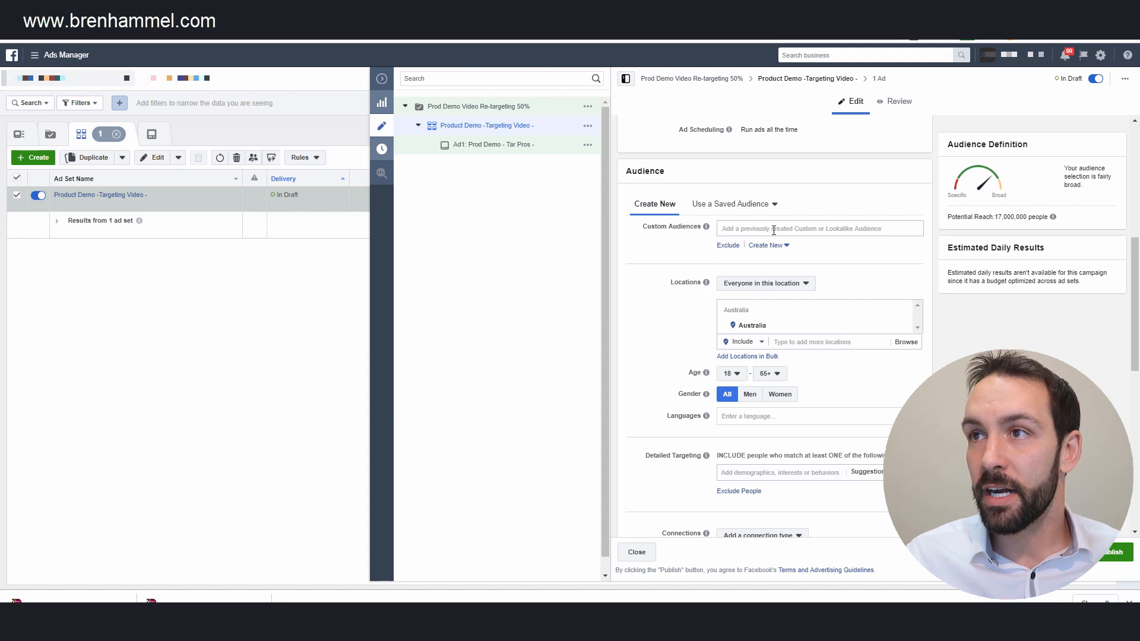
pyautogui.click(774, 230)
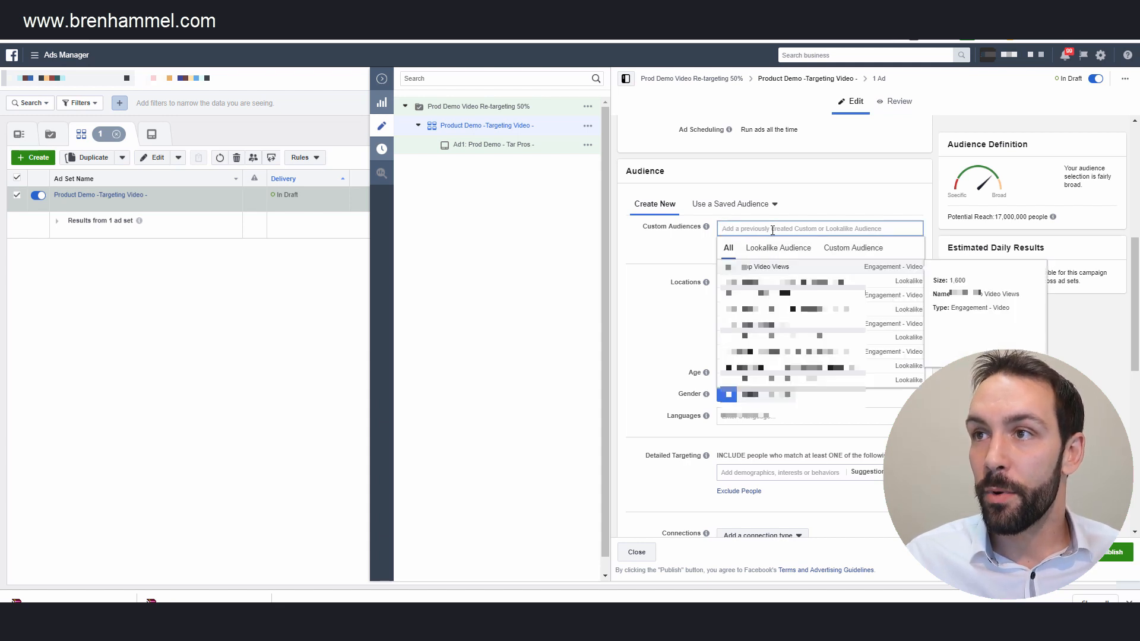
pyautogui.click(749, 273)
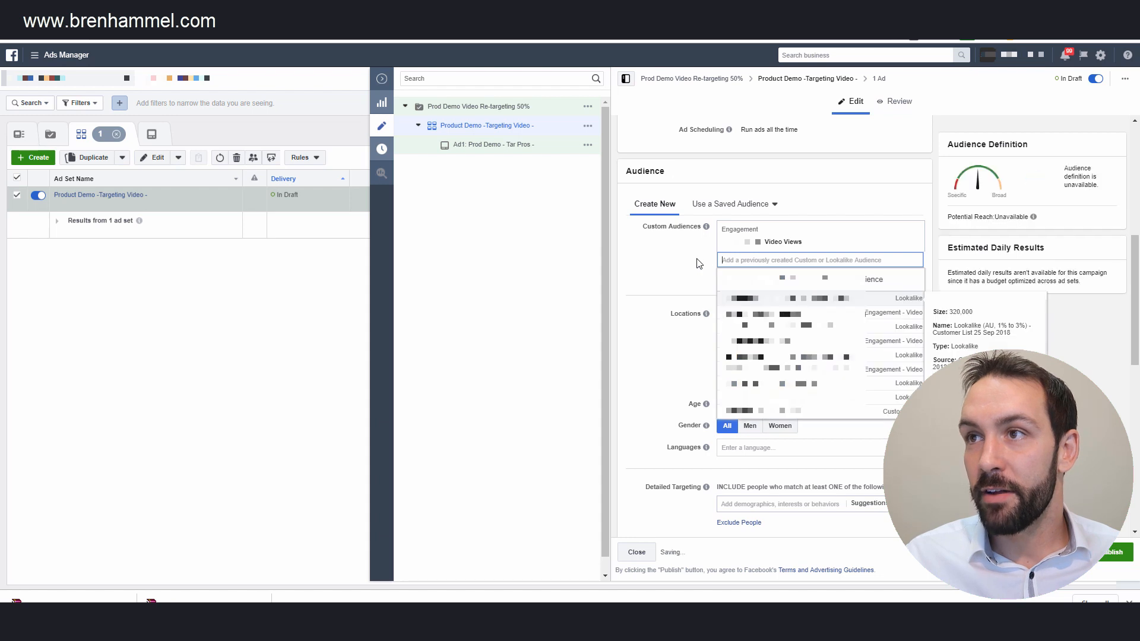
pyautogui.click(675, 270)
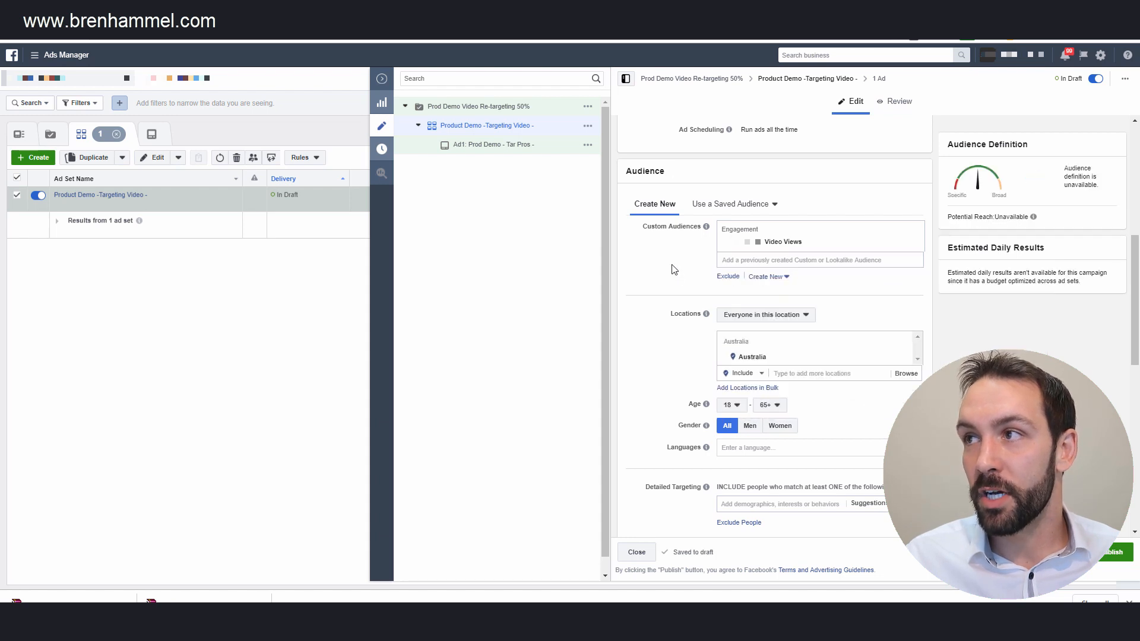
# Restrict the ad set's Australia location targeting to people who live in this location.
pyautogui.scroll(-3, 772, 178)
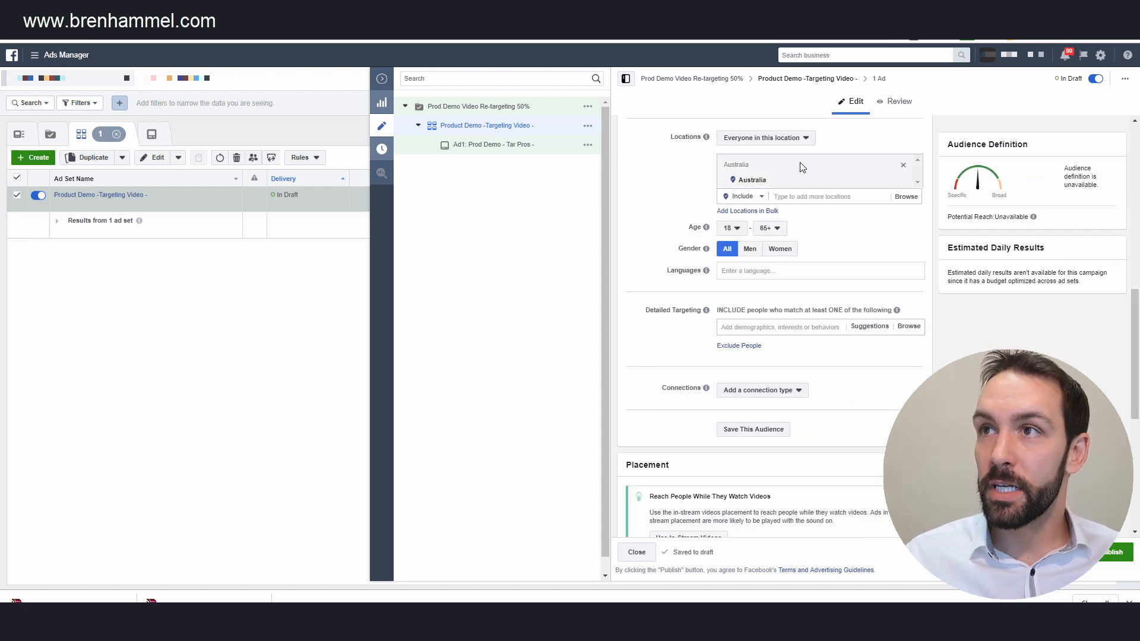
pyautogui.click(770, 142)
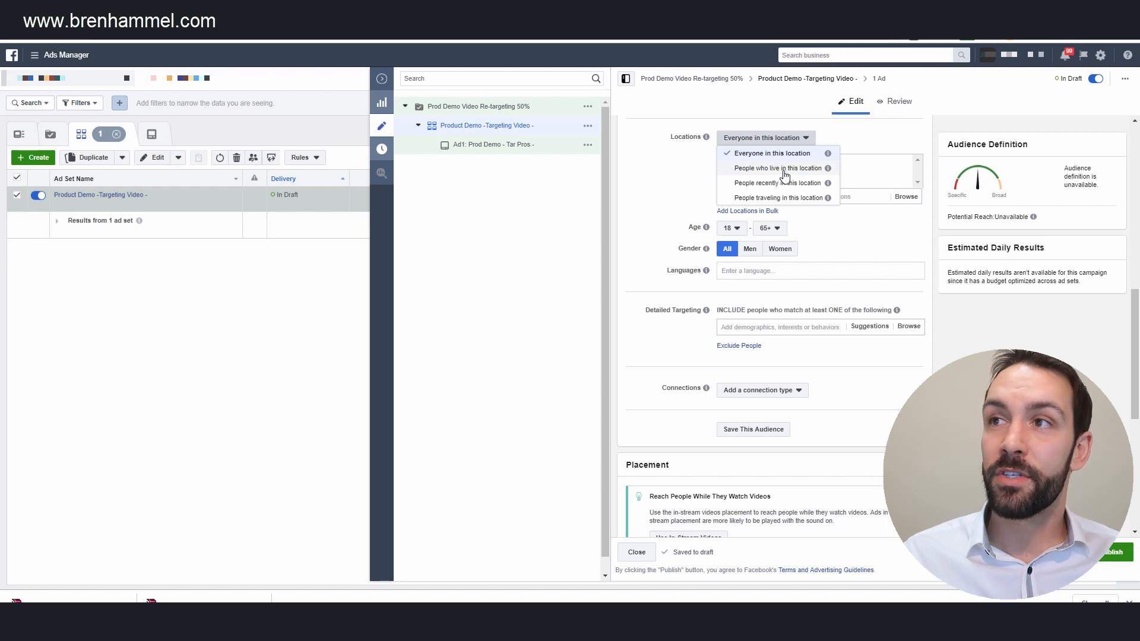
pyautogui.click(784, 169)
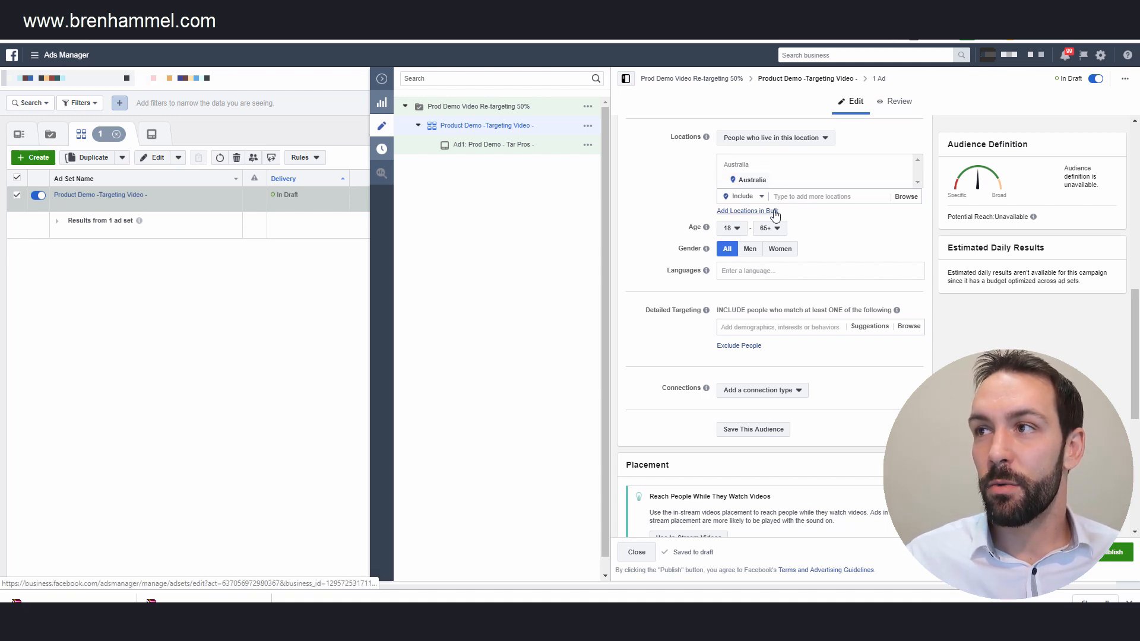
# Set the ad set's frequency cap to 5 impressions every 7 days.
pyautogui.scroll(-6, 780, 249)
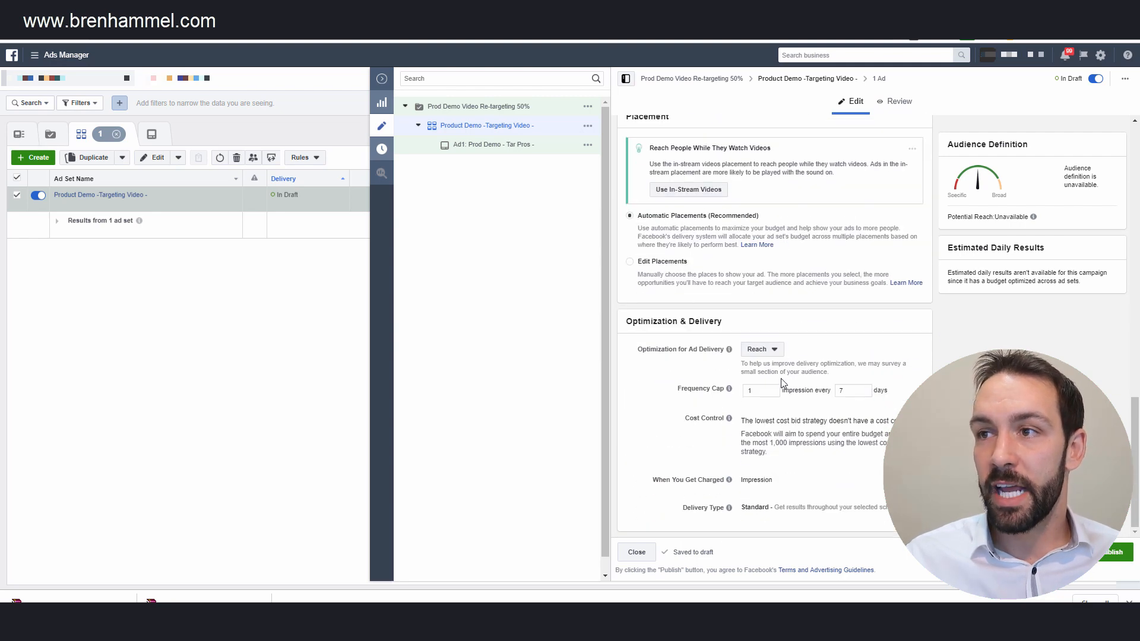
pyautogui.doubleClick(748, 394)
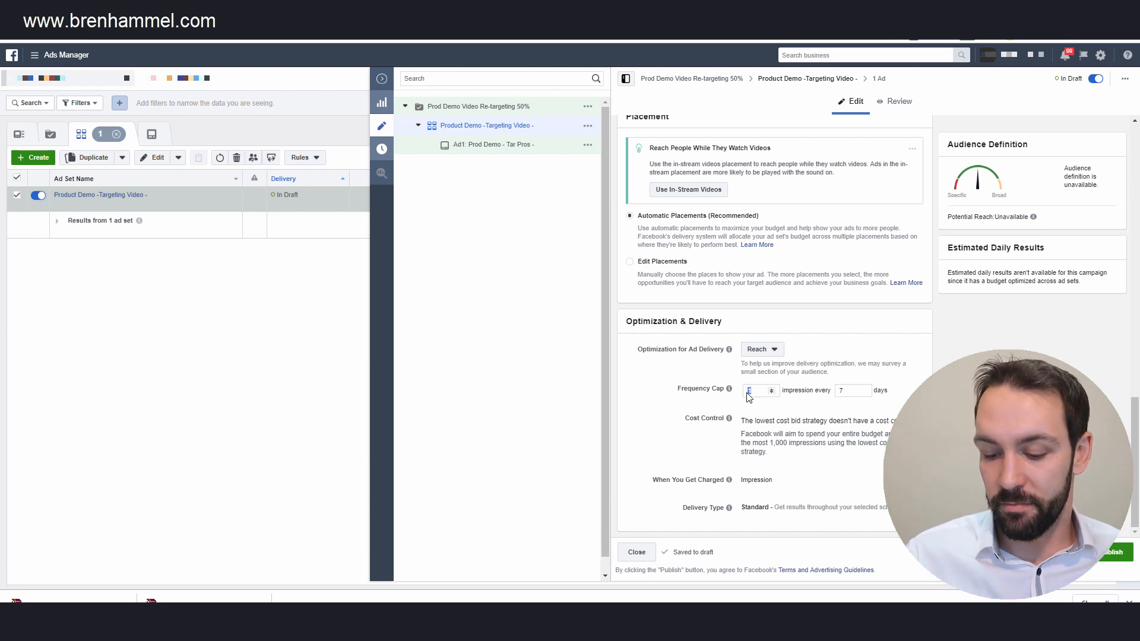
pyautogui.write('5')
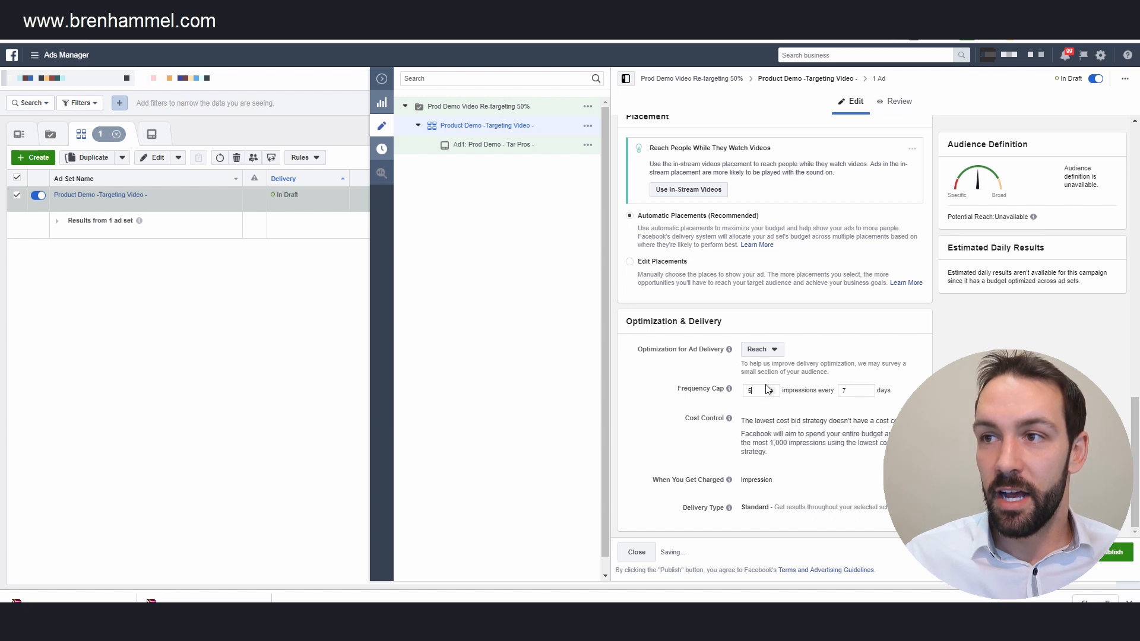
pyautogui.moveTo(754, 392); pyautogui.dragTo(741, 400)
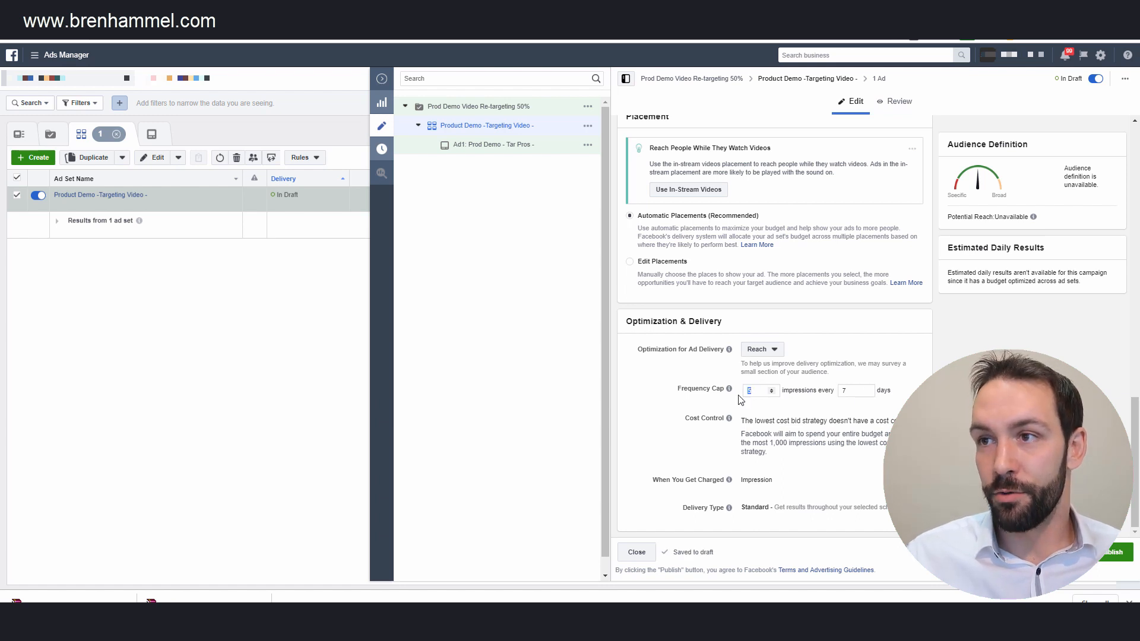
# Set the ad set's frequency cap to 2 impressions every 1 day and close the ad set editor.
pyautogui.write('2')
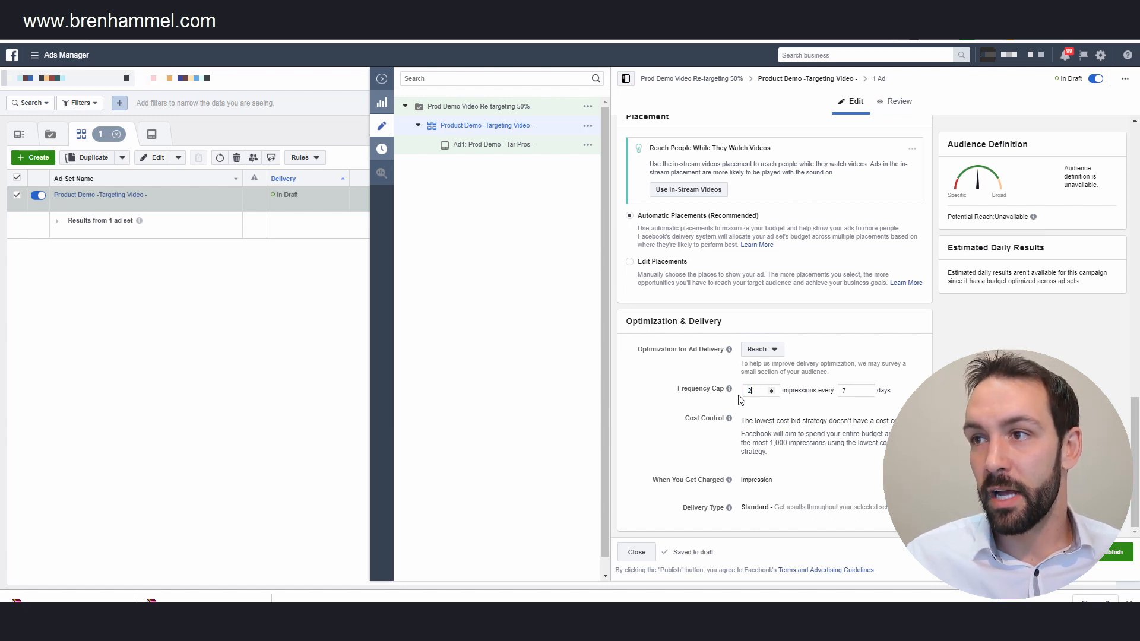
pyautogui.doubleClick(849, 392)
pyautogui.write('1')
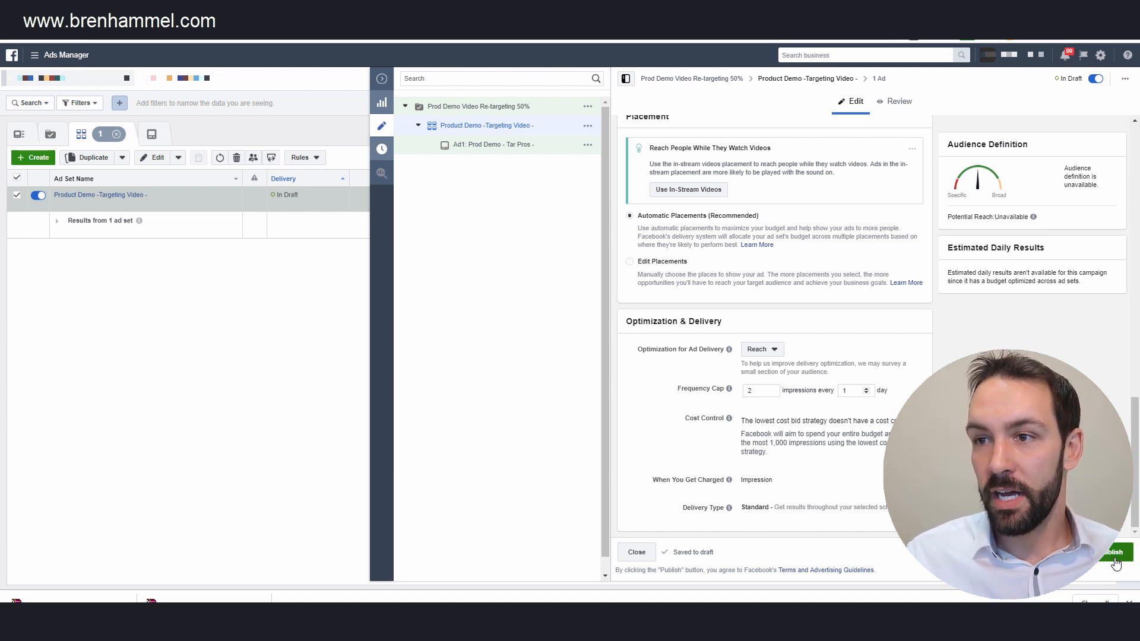
pyautogui.click(647, 557)
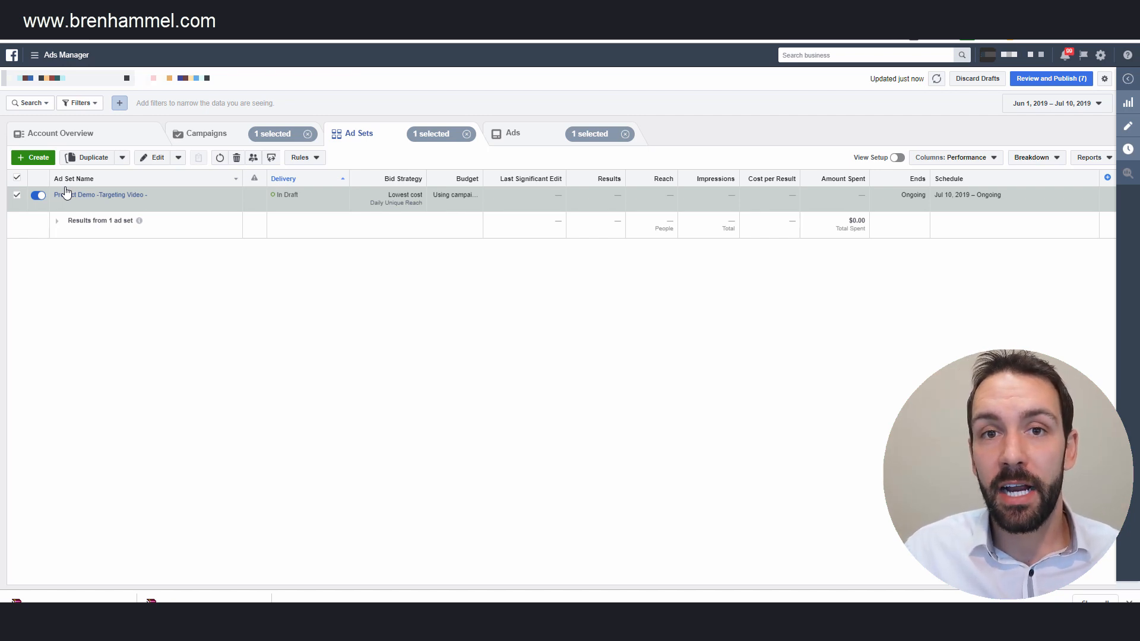
# Reopen the "Product Demo -Targeting Video -" ad set for editing and review its custom audience and location settings.
pyautogui.moveTo(89, 198)
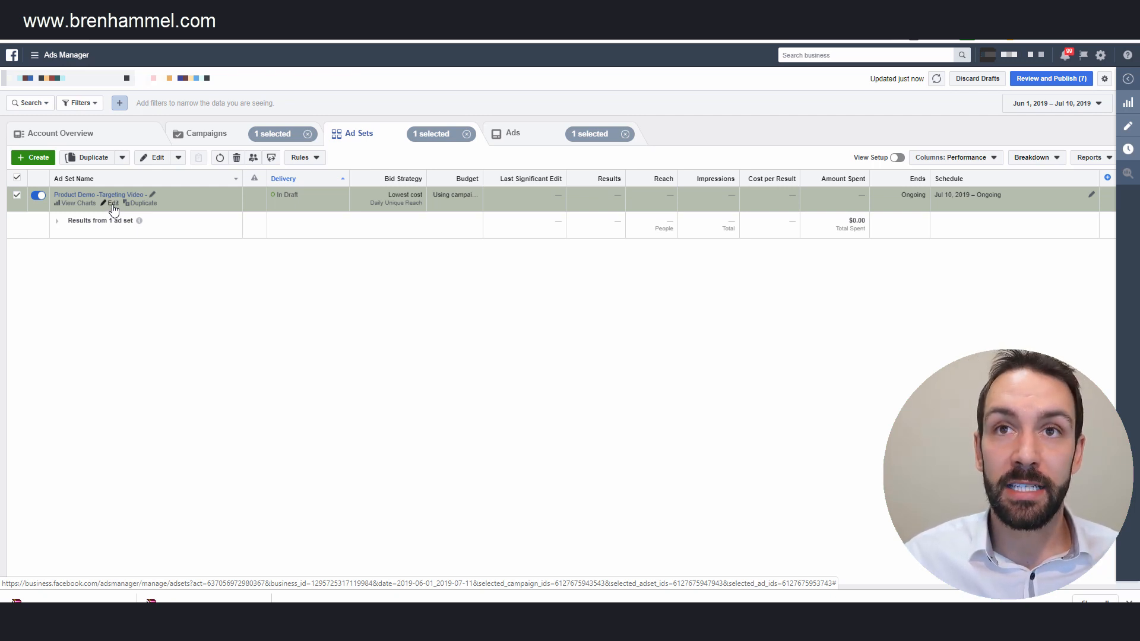
pyautogui.click(152, 158)
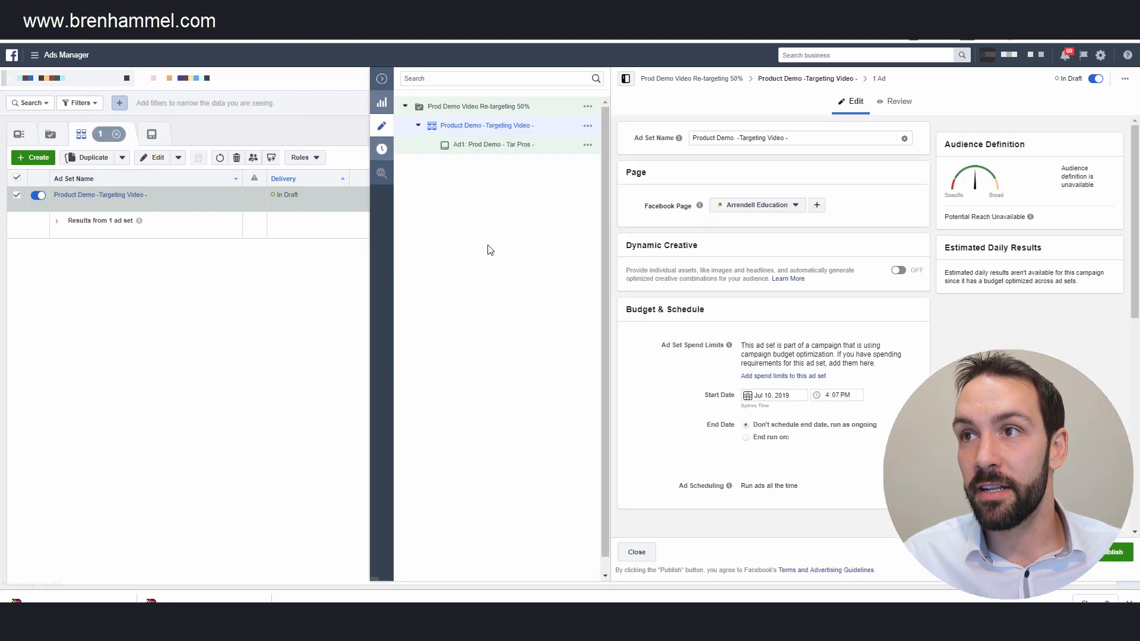
pyautogui.scroll(-7, 720, 287)
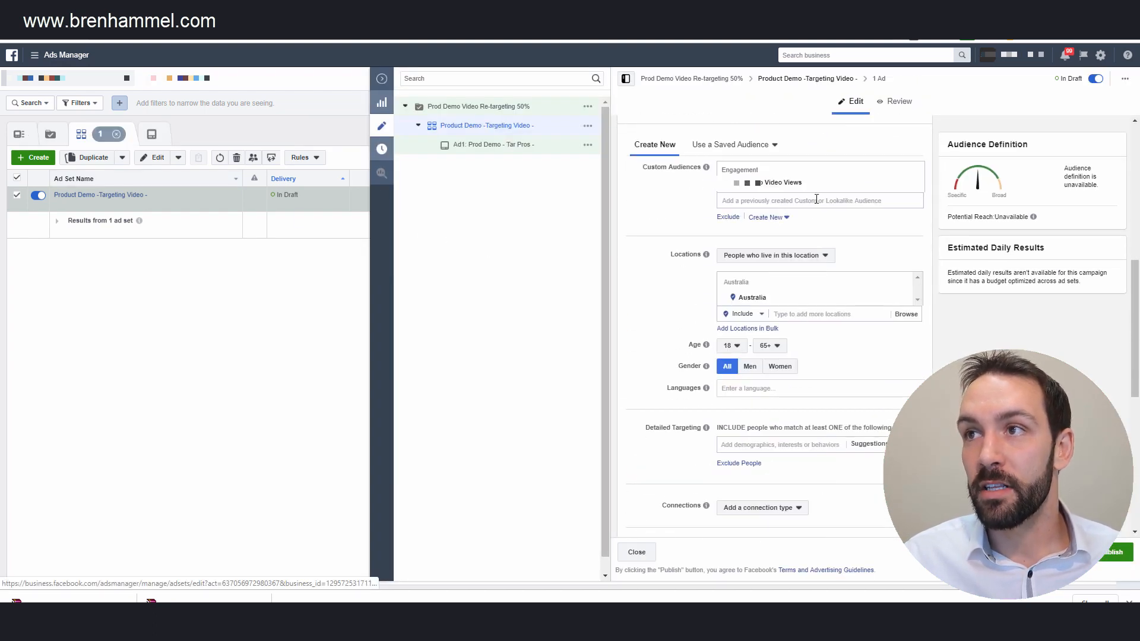